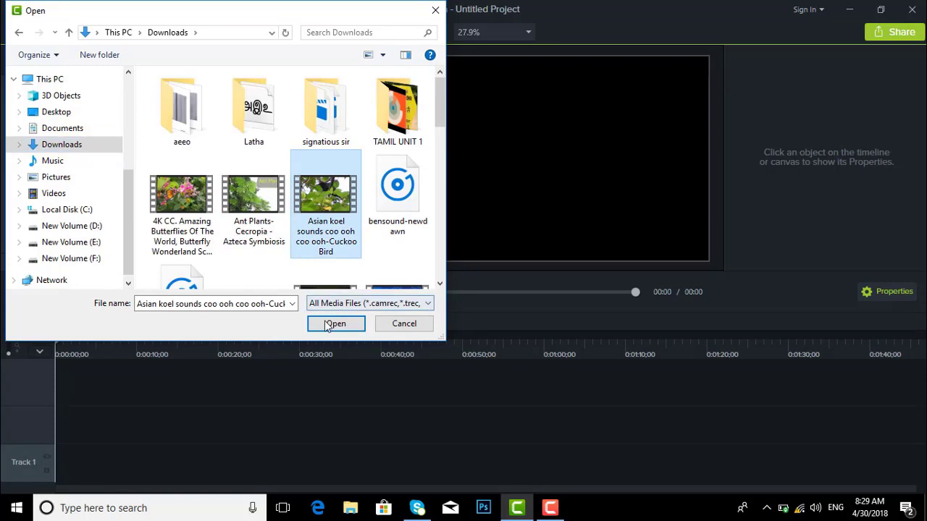
- Import the Asian koel sounds video and place it at the start of Track 3
{"action": "left_click", "coordinate": [327, 325]}
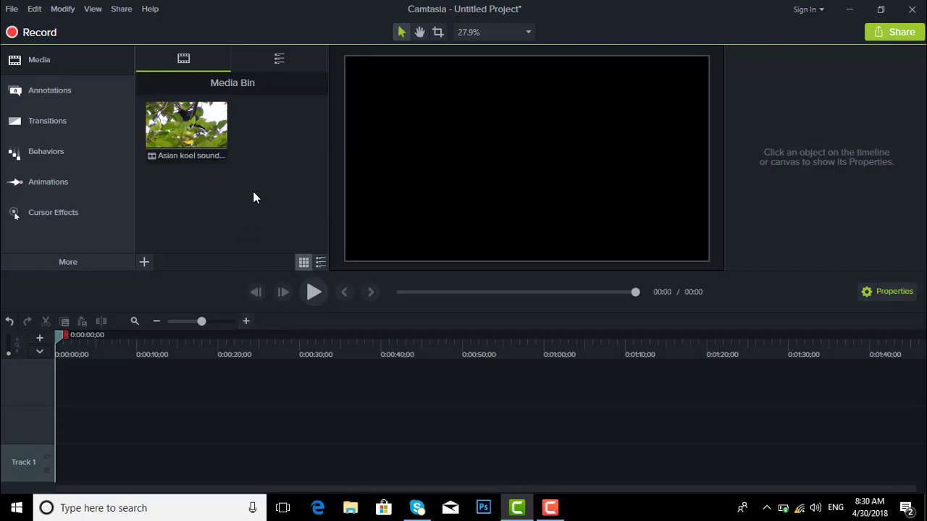
{"action": "left_click_drag", "start_coordinate": [215, 128], "coordinate": [82, 370]}
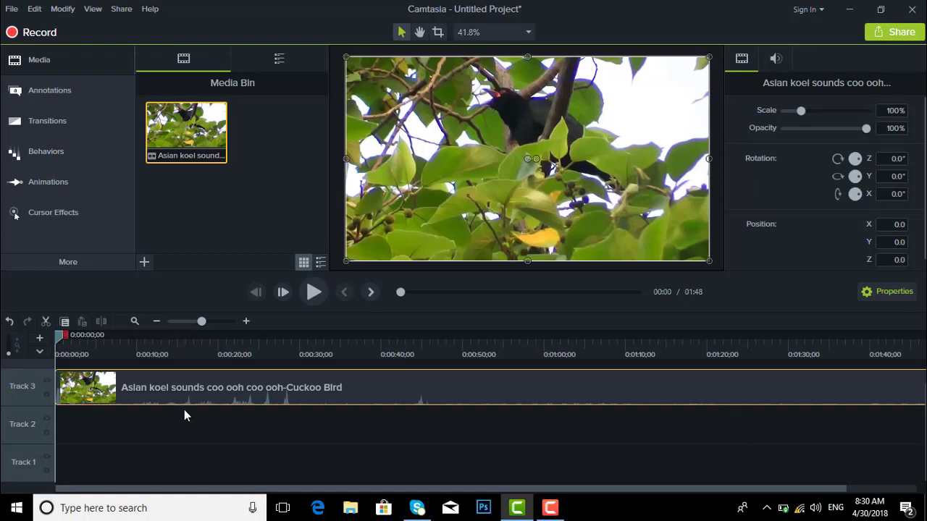
- Play the Asian koel clip to about 11 seconds and split it at 0:00:11;07
{"action": "key", "text": "space"}
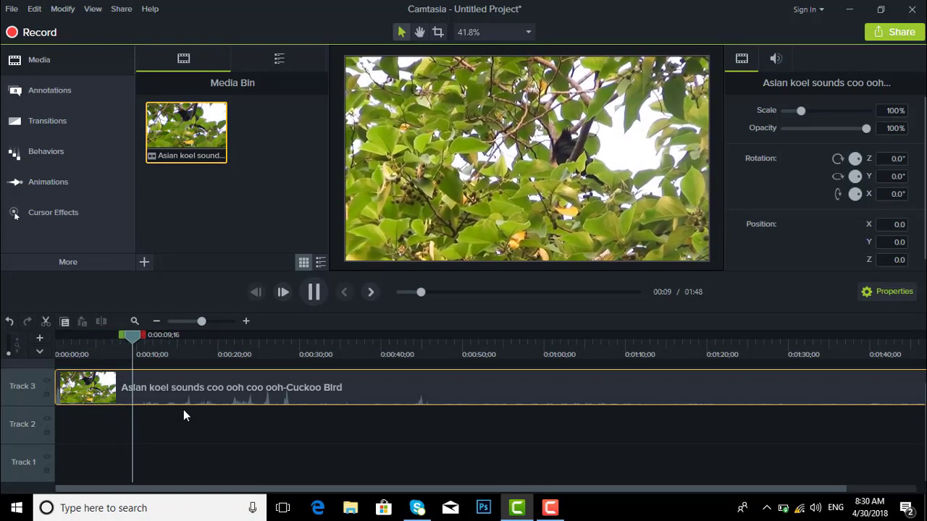
{"action": "left_click", "coordinate": [183, 409]}
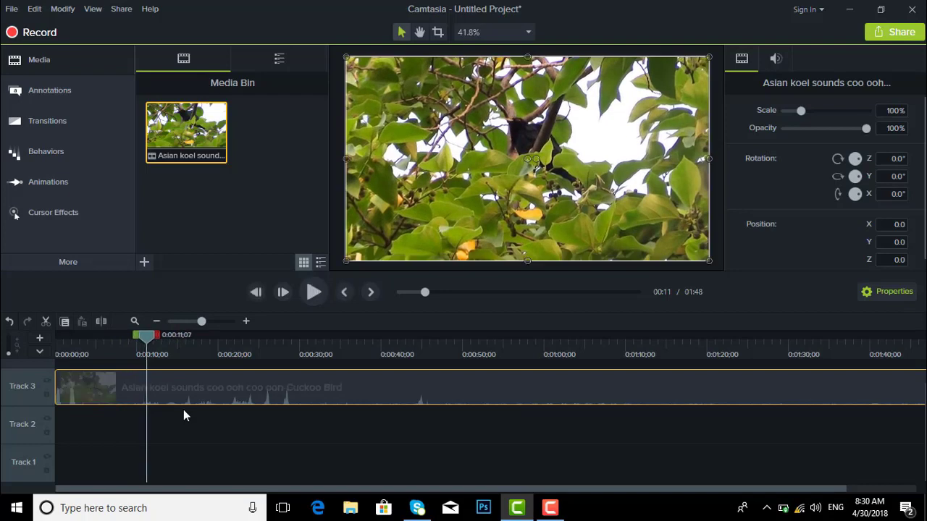
{"action": "left_click", "coordinate": [215, 388]}
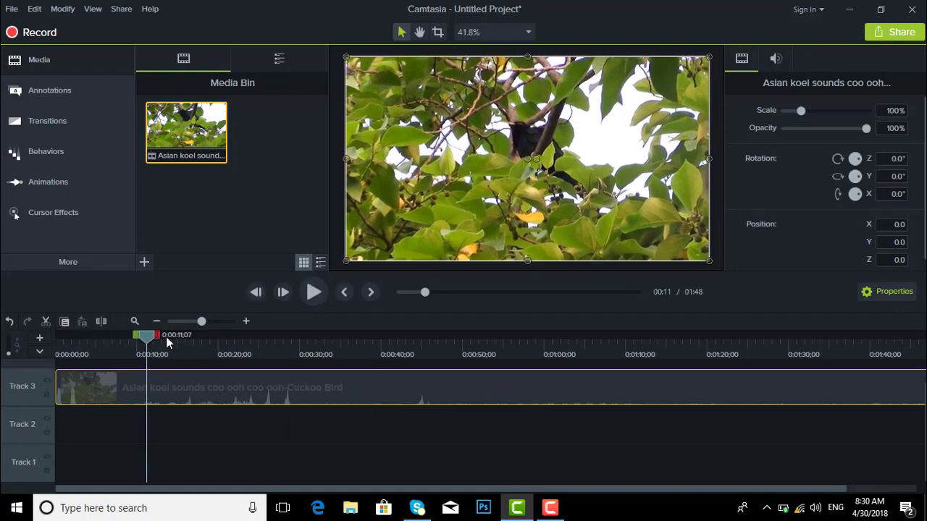
{"action": "left_click", "coordinate": [101, 324]}
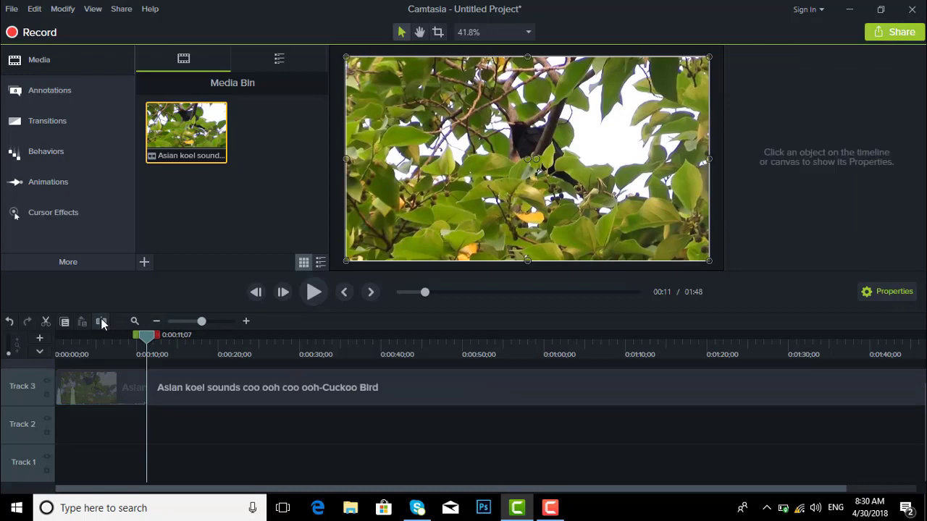
- Delete the part of the Asian koel clip after the split
{"action": "left_click", "coordinate": [205, 384]}
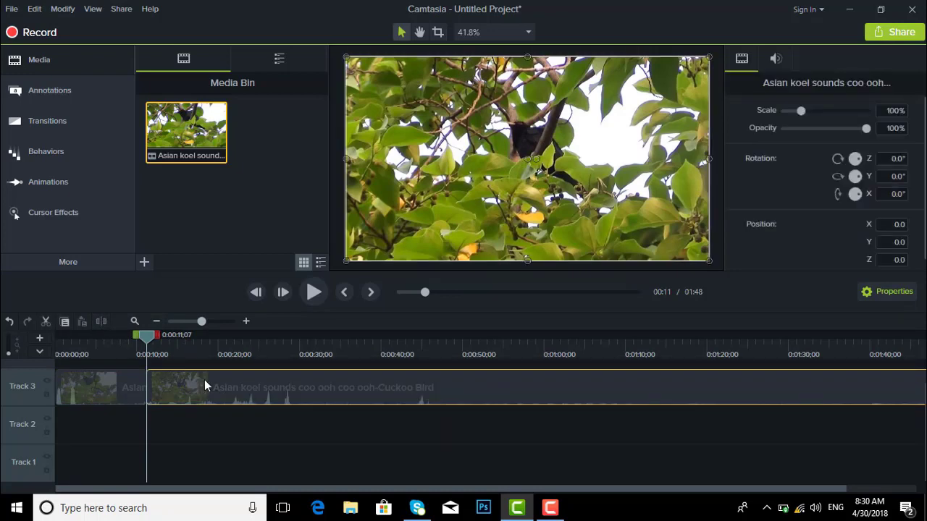
{"action": "right_click", "coordinate": [204, 384]}
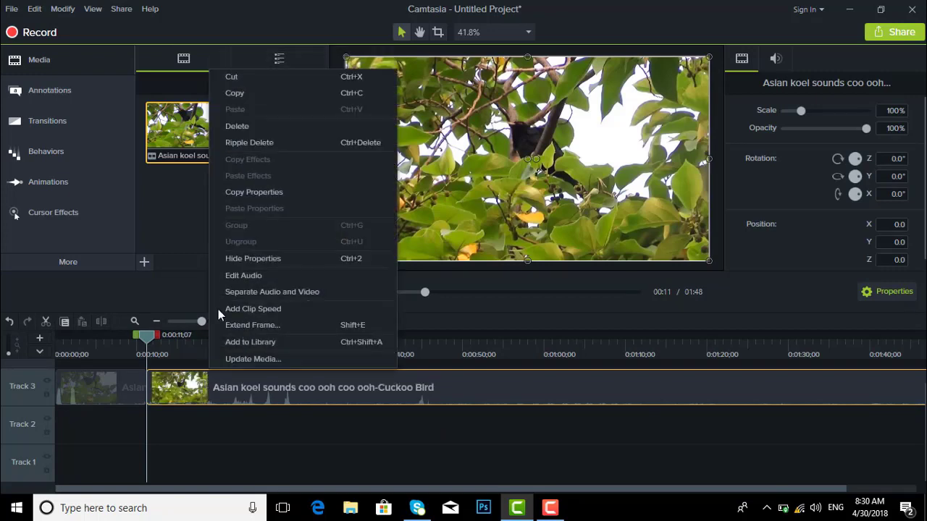
{"action": "left_click", "coordinate": [232, 126]}
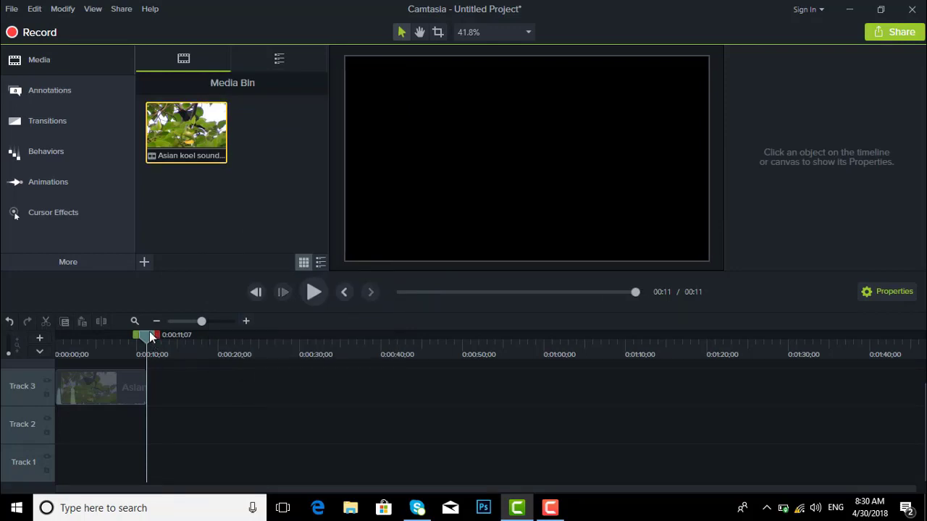
- Set the playhead at 0:00:11;09 and import the 4K CC. Amazing Butterflies video from Downloads
{"action": "mouse_move", "coordinate": [150, 335]}
{"action": "left_mouse_down"}
{"action": "mouse_move", "coordinate": [139, 341]}
{"action": "mouse_move", "coordinate": [150, 345]}
{"action": "left_mouse_up"}
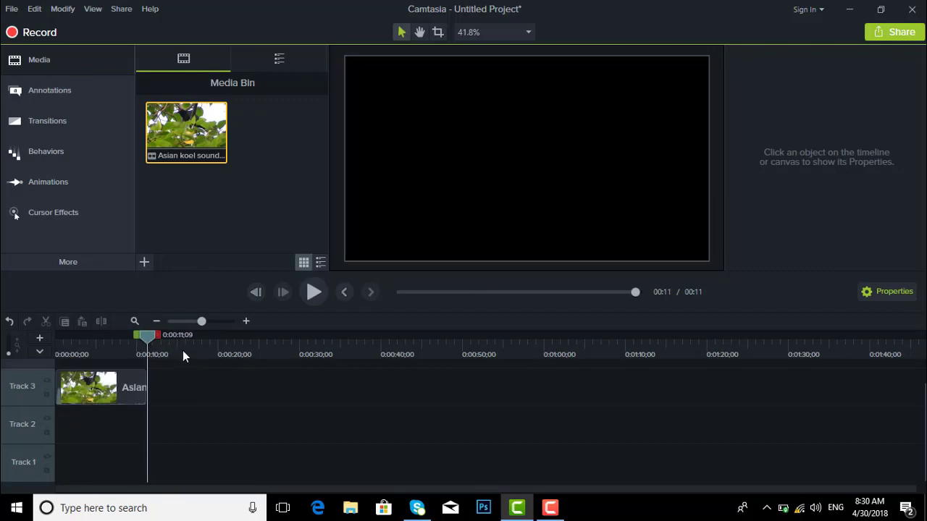
{"action": "left_click", "coordinate": [10, 11]}
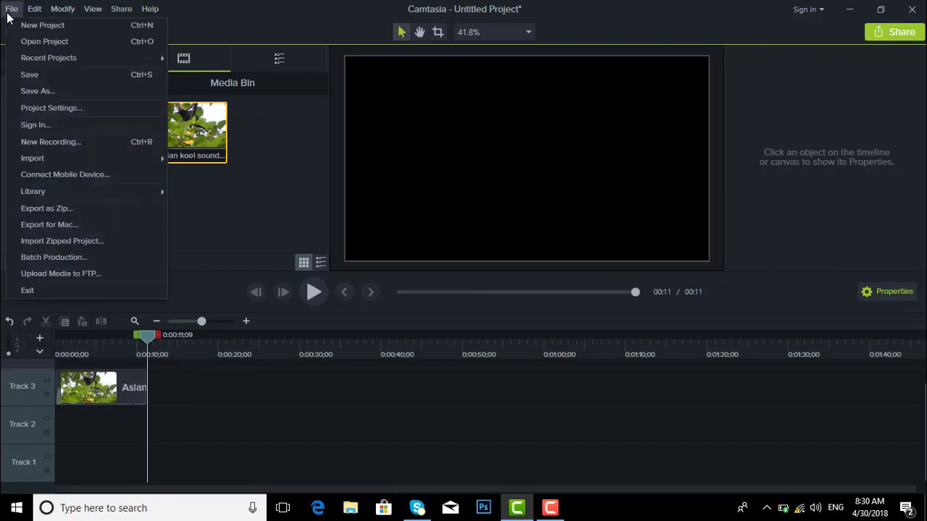
{"action": "mouse_move", "coordinate": [22, 160]}
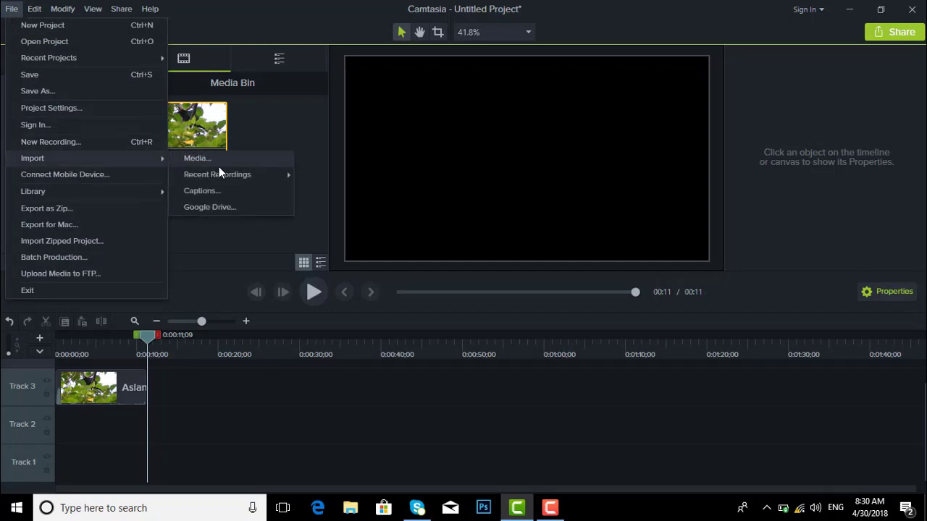
{"action": "left_click", "coordinate": [219, 165]}
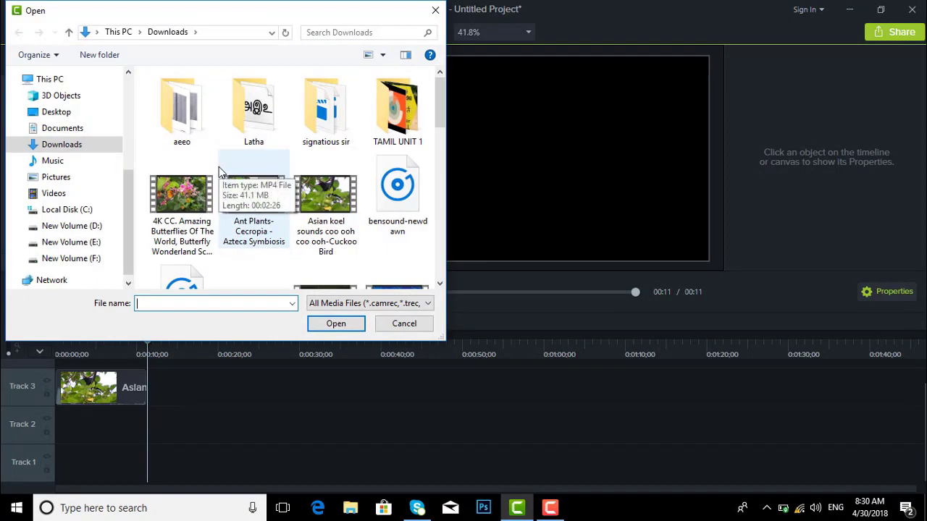
{"action": "left_click", "coordinate": [210, 250]}
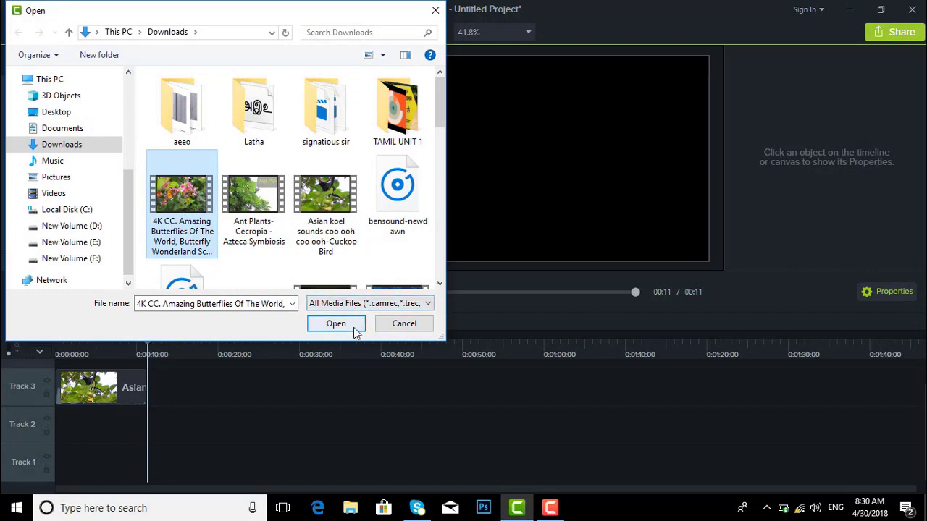
{"action": "left_click", "coordinate": [336, 324]}
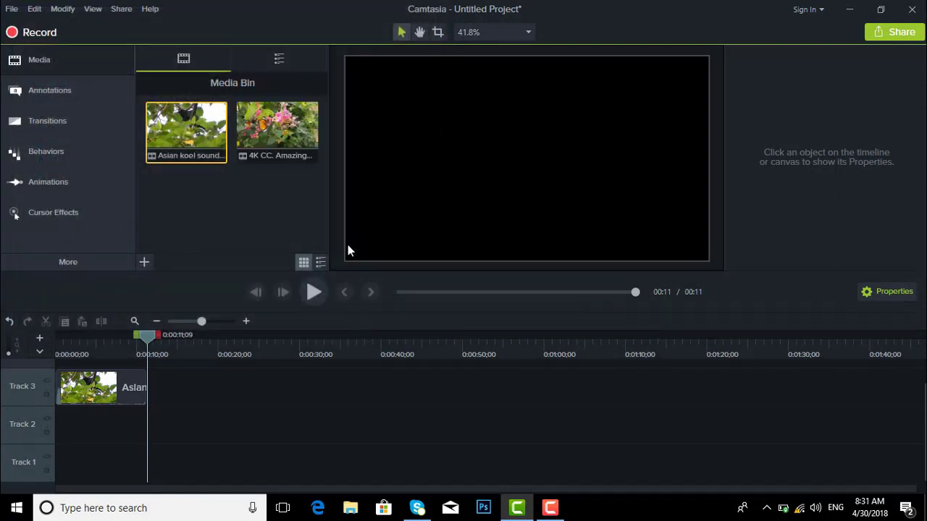
- Add the butterflies video to the timeline at the playhead and move it onto Track 3 directly after the koel clip
{"action": "right_click", "coordinate": [268, 131]}
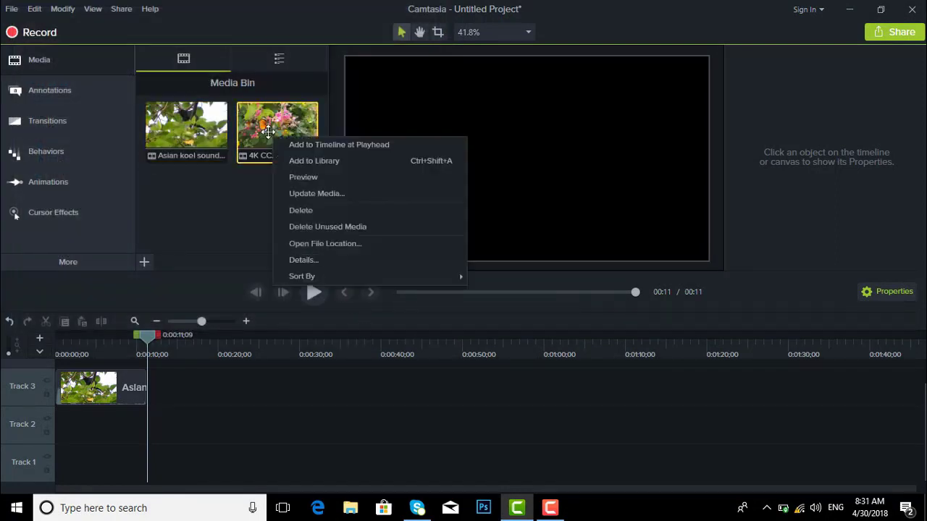
{"action": "left_click", "coordinate": [307, 146]}
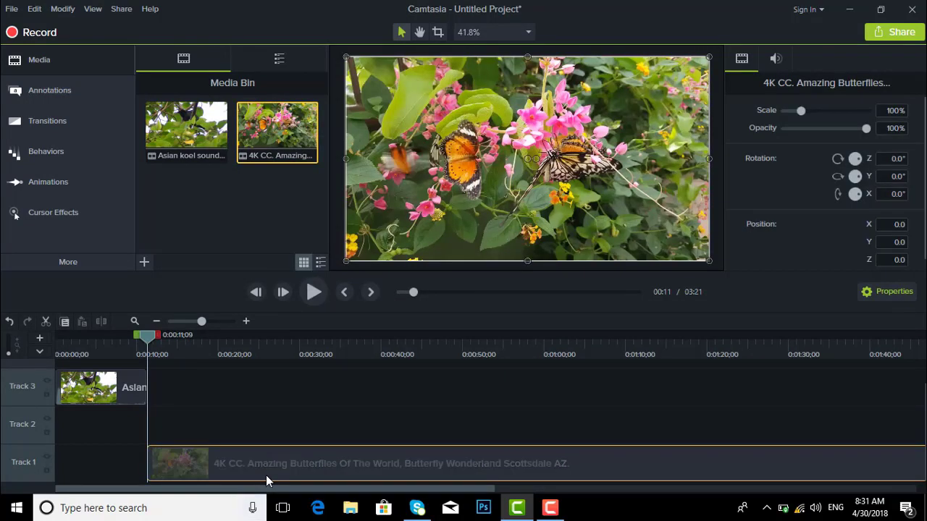
{"action": "mouse_move", "coordinate": [262, 415]}
{"action": "left_mouse_down"}
{"action": "mouse_move", "coordinate": [262, 397]}
{"action": "mouse_move", "coordinate": [254, 398]}
{"action": "left_mouse_up"}
- Play the butterflies clip to about 18 seconds and split it at 0:00:18;24
{"action": "key", "text": "space"}
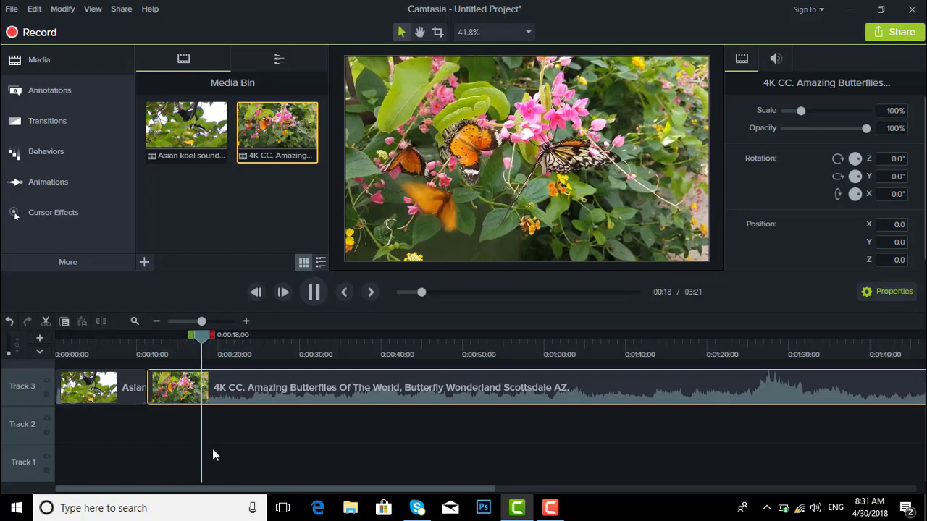
{"action": "key", "text": "space"}
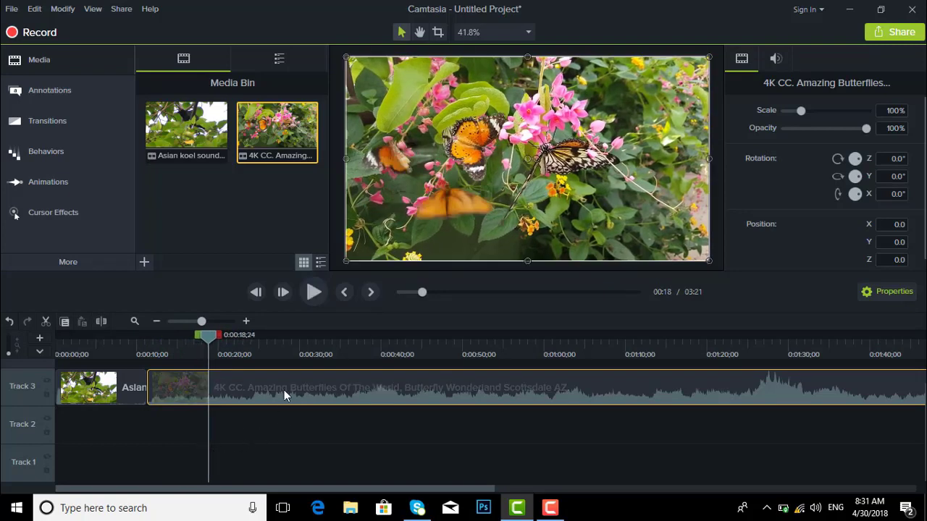
{"action": "left_click", "coordinate": [106, 326]}
- Delete the part of the butterflies clip after the split
{"action": "left_click", "coordinate": [234, 386]}
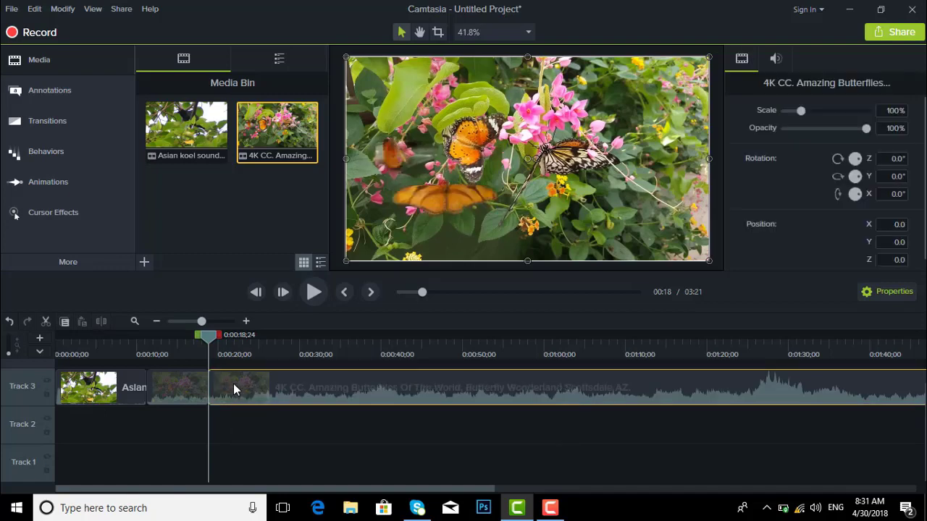
{"action": "right_click", "coordinate": [233, 386]}
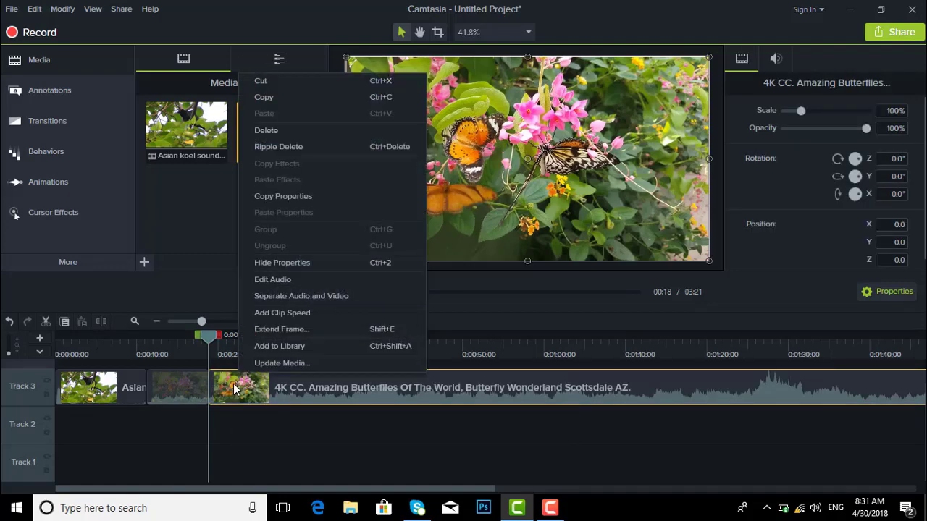
{"action": "left_click", "coordinate": [278, 132]}
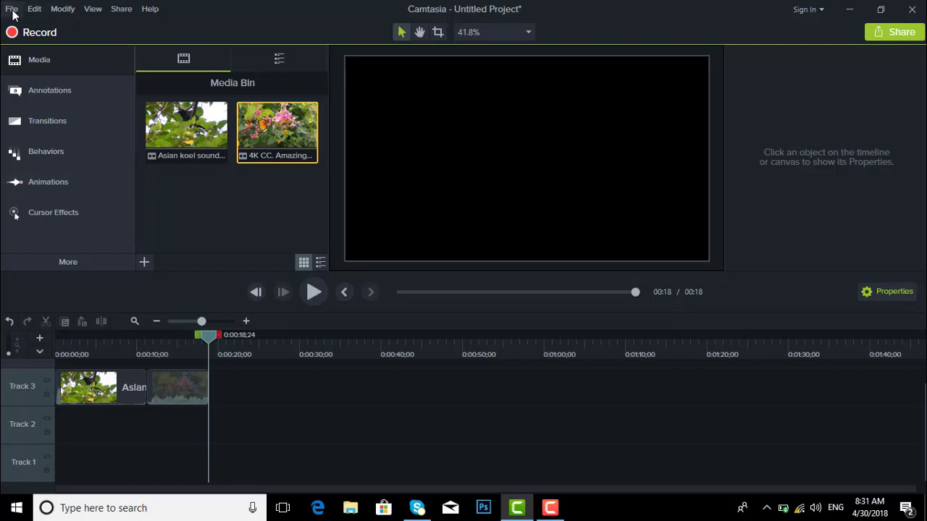
- Edit the Asian koel clip's audio and lower its volume line all the way to silence
{"action": "left_click", "coordinate": [194, 393]}
{"action": "left_click", "coordinate": [134, 395]}
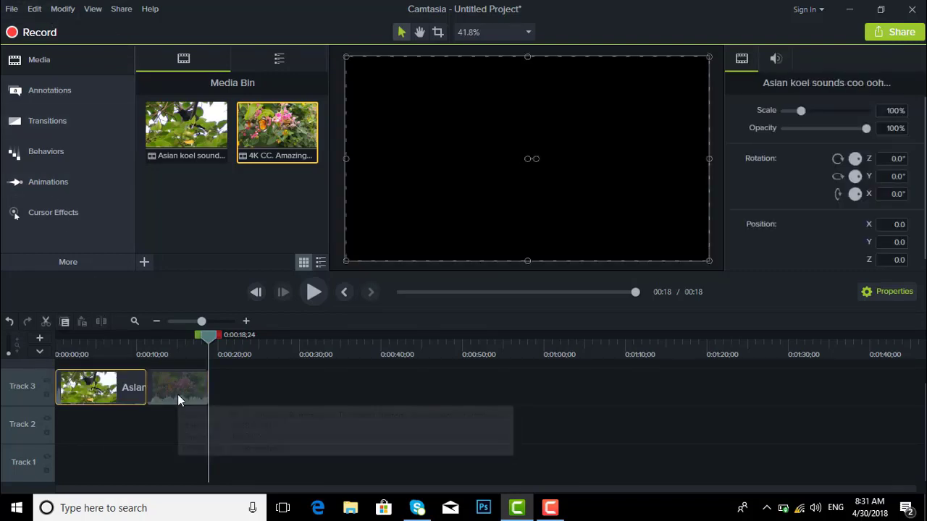
{"action": "left_click", "coordinate": [177, 394]}
{"action": "left_click", "coordinate": [128, 398]}
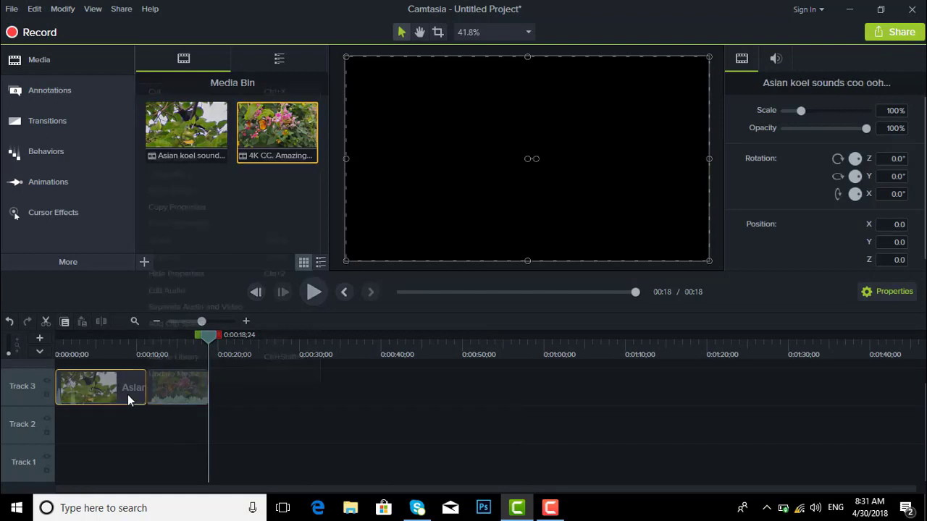
{"action": "right_click", "coordinate": [127, 395]}
{"action": "left_click", "coordinate": [201, 298]}
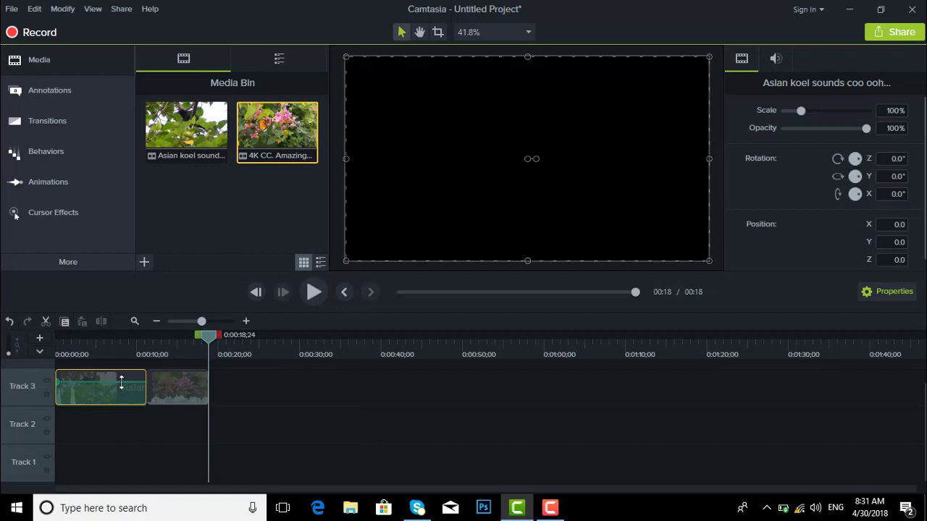
{"action": "left_click_drag", "start_coordinate": [120, 380], "coordinate": [118, 421]}
- Edit the butterflies clip's audio and lower its volume line all the way to silence
{"action": "left_click", "coordinate": [182, 383]}
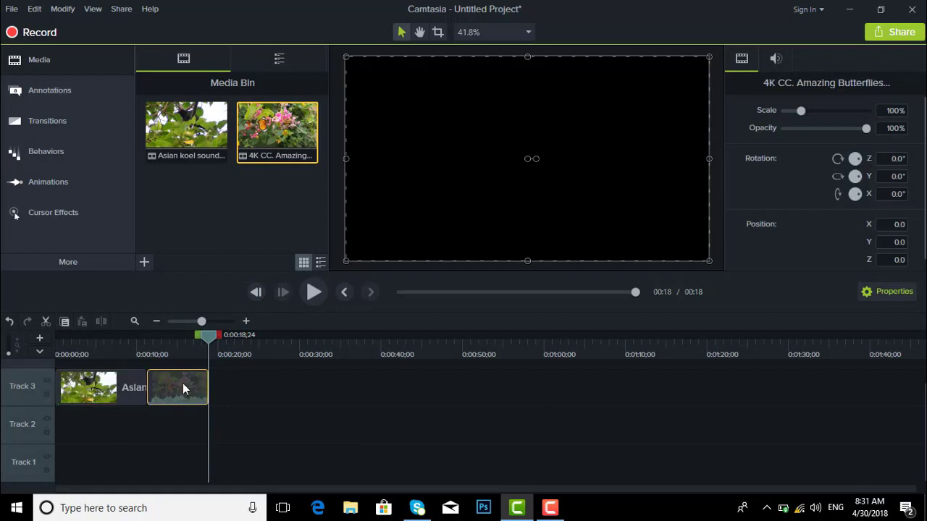
{"action": "right_click", "coordinate": [183, 384]}
{"action": "left_click", "coordinate": [226, 281]}
{"action": "left_click_drag", "start_coordinate": [178, 384], "coordinate": [175, 422]}
- Play both trimmed clips from the timeline start to check that their original sound is muted
{"action": "left_click_drag", "start_coordinate": [202, 343], "coordinate": [42, 366]}
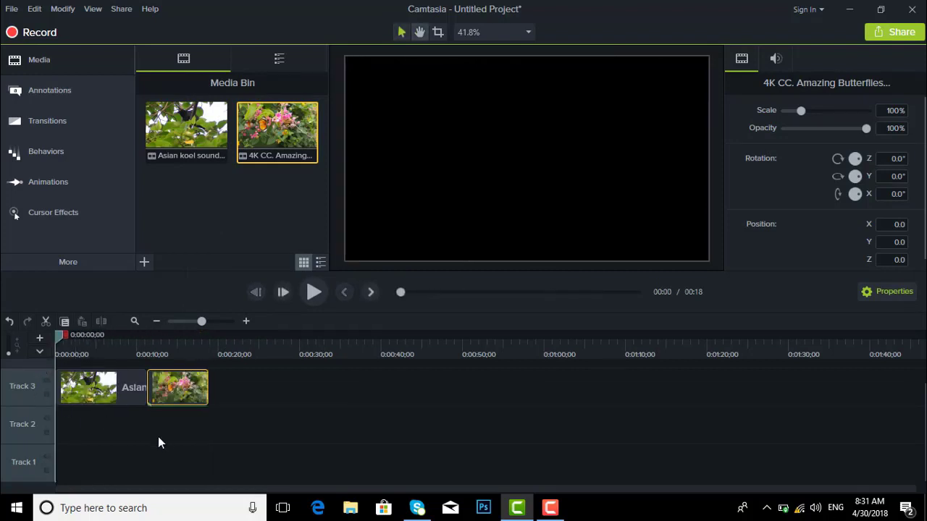
{"action": "key", "text": "space"}
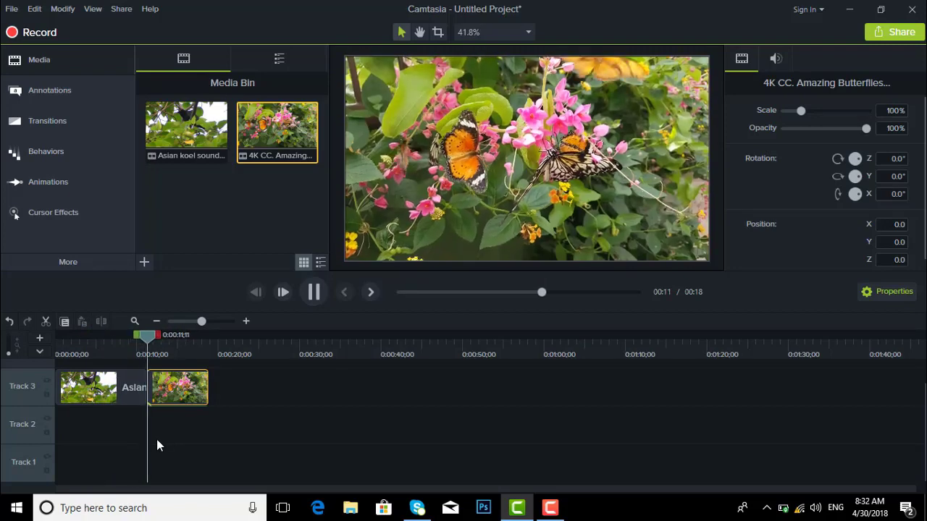
{"action": "key", "text": "space"}
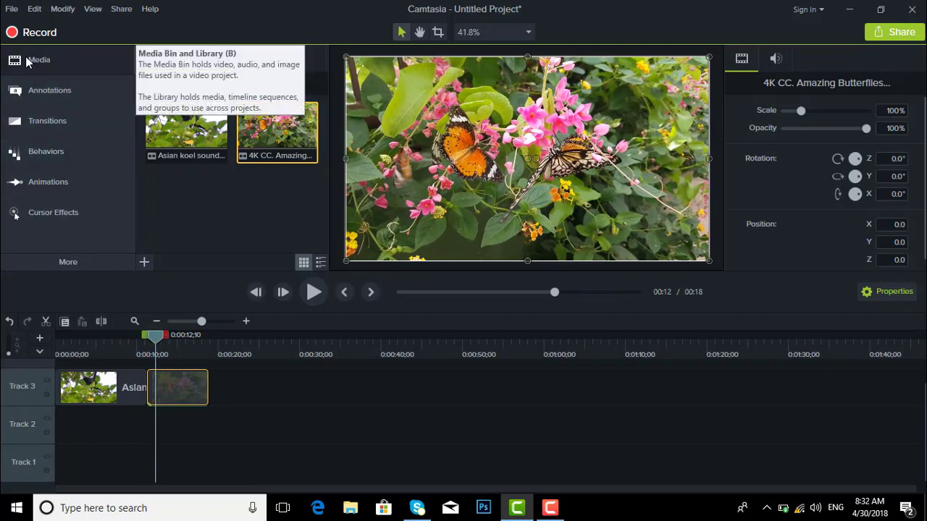
- Import the bensound-newdawn audio file from Downloads and place it at the start of Track 2
{"action": "left_click", "coordinate": [10, 10]}
{"action": "mouse_move", "coordinate": [66, 158]}
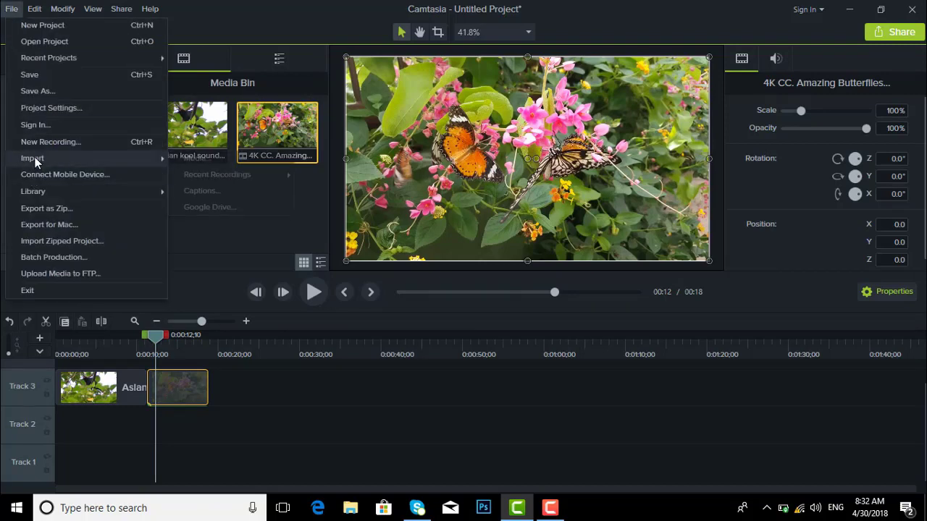
{"action": "left_click", "coordinate": [202, 158]}
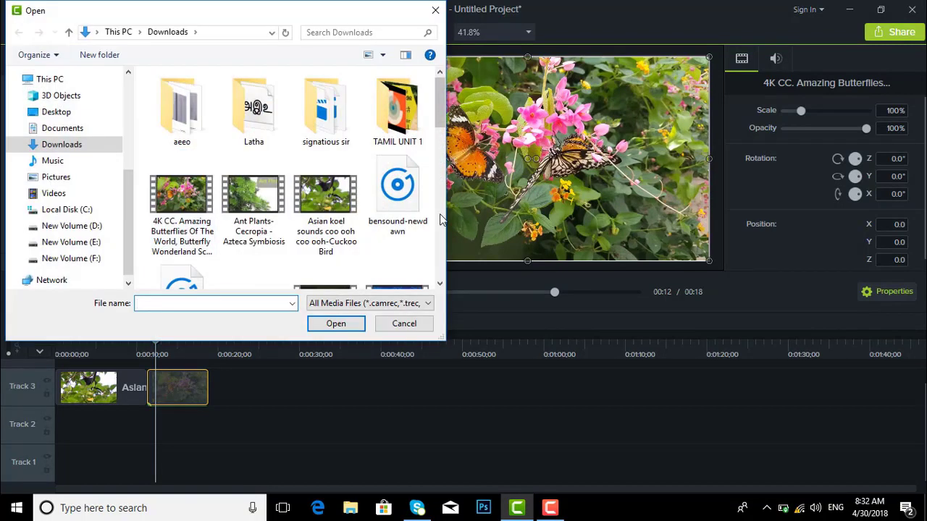
{"action": "left_click", "coordinate": [398, 192]}
{"action": "left_click", "coordinate": [336, 324]}
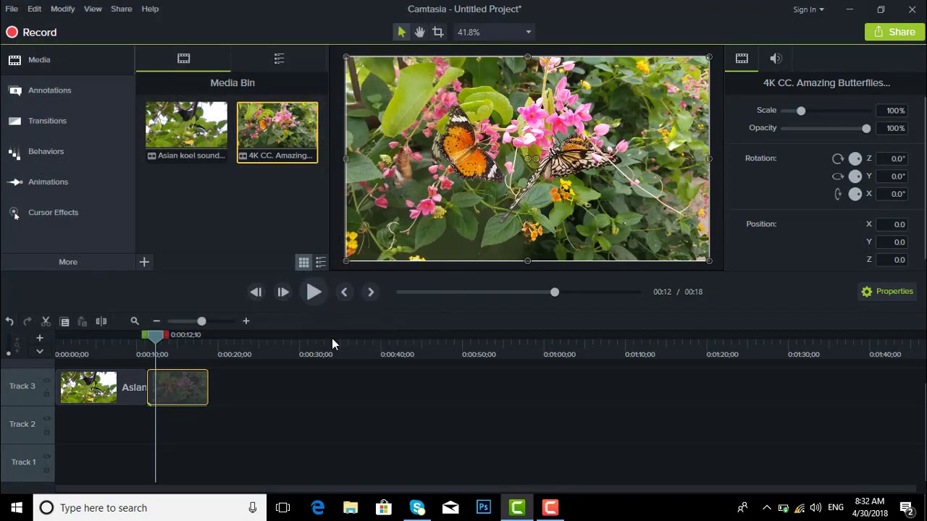
{"action": "left_click_drag", "start_coordinate": [225, 217], "coordinate": [44, 416]}
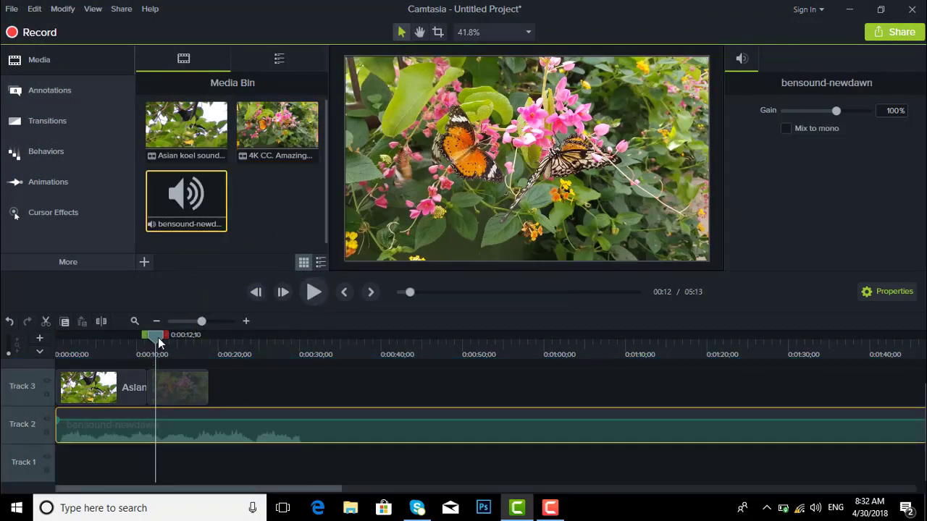
- Return the playhead to 0:00:00;00 and play the clips with the background music
{"action": "left_click", "coordinate": [62, 344]}
{"action": "left_click", "coordinate": [56, 345]}
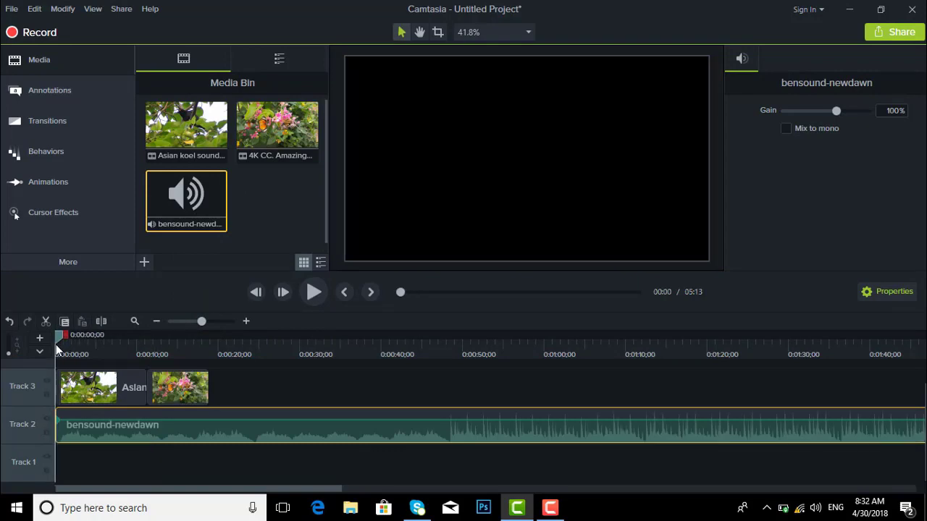
{"action": "key", "text": "space"}
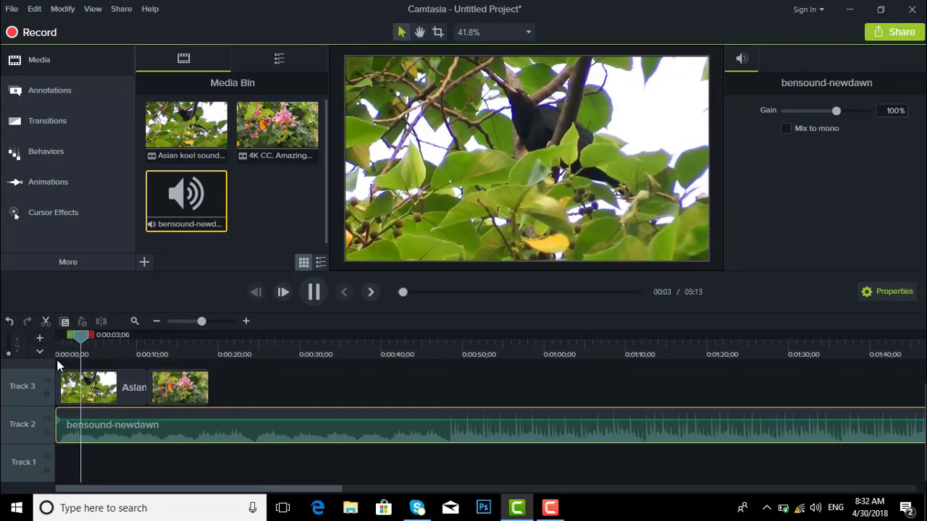
- Raise the background music's volume line slightly and play the clips through to the end of the butterflies clip
{"action": "left_click_drag", "start_coordinate": [122, 421], "coordinate": [124, 411]}
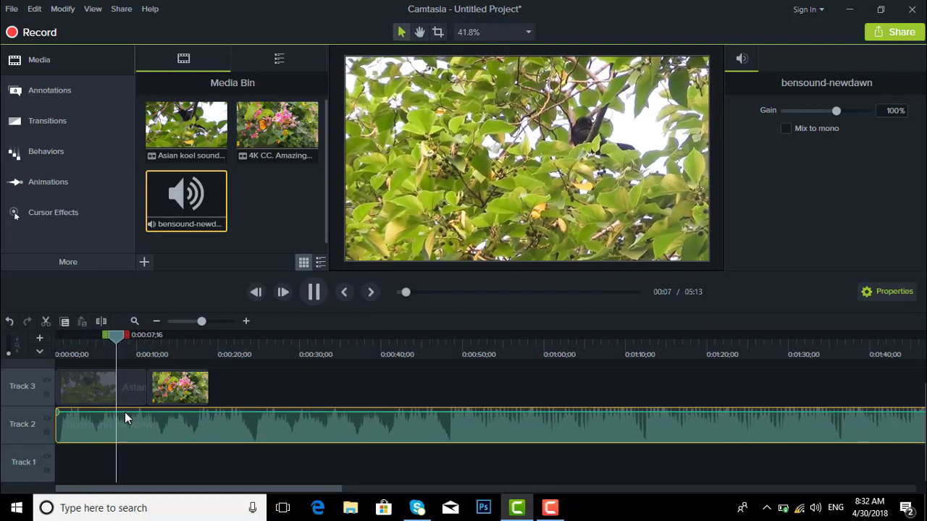
{"action": "key", "text": "space"}
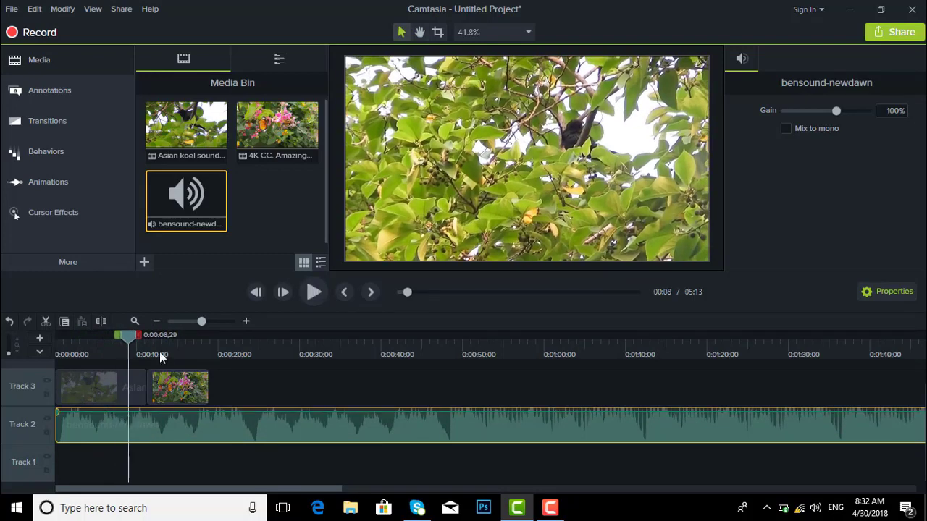
{"action": "left_click_drag", "start_coordinate": [128, 338], "coordinate": [107, 343]}
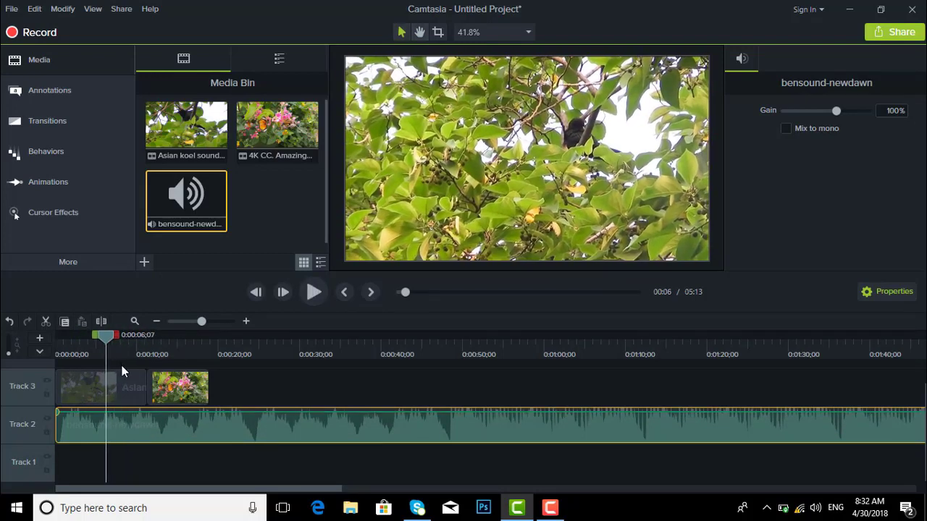
{"action": "key", "text": "space"}
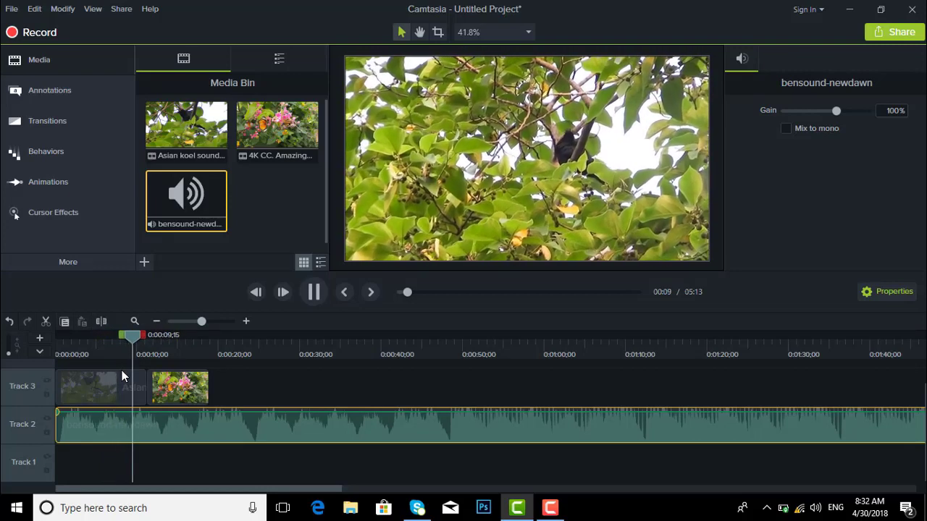
{"action": "key", "text": "space"}
{"action": "left_click_drag", "start_coordinate": [134, 344], "coordinate": [120, 344]}
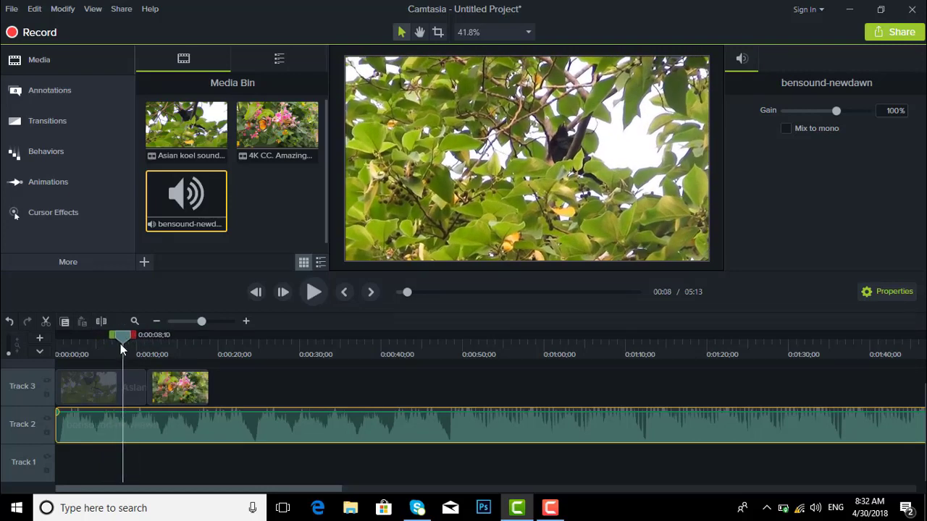
{"action": "key", "text": "space"}
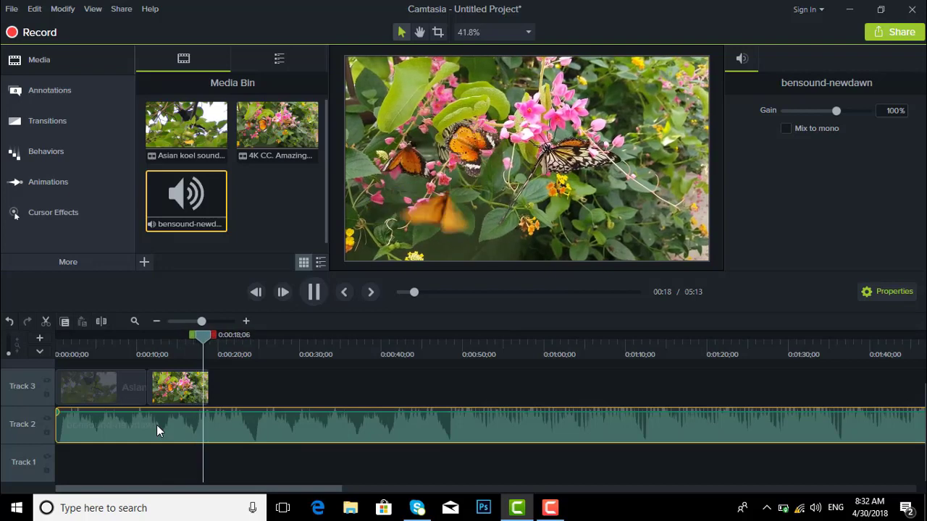
{"action": "key", "text": "space"}
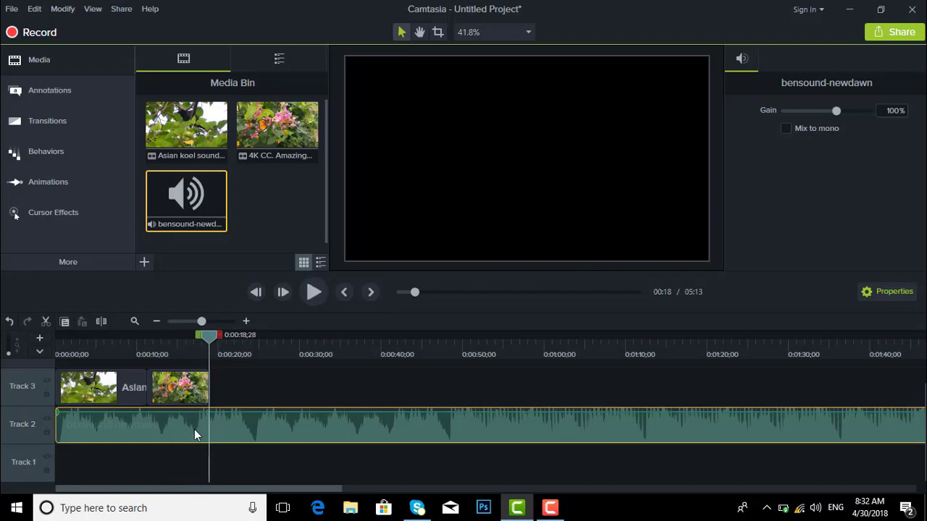
- Split the music at 0:00:18;28, delete the part beyond the video clips, and play back the ending
{"action": "left_click", "coordinate": [101, 321]}
{"action": "left_click", "coordinate": [211, 420]}
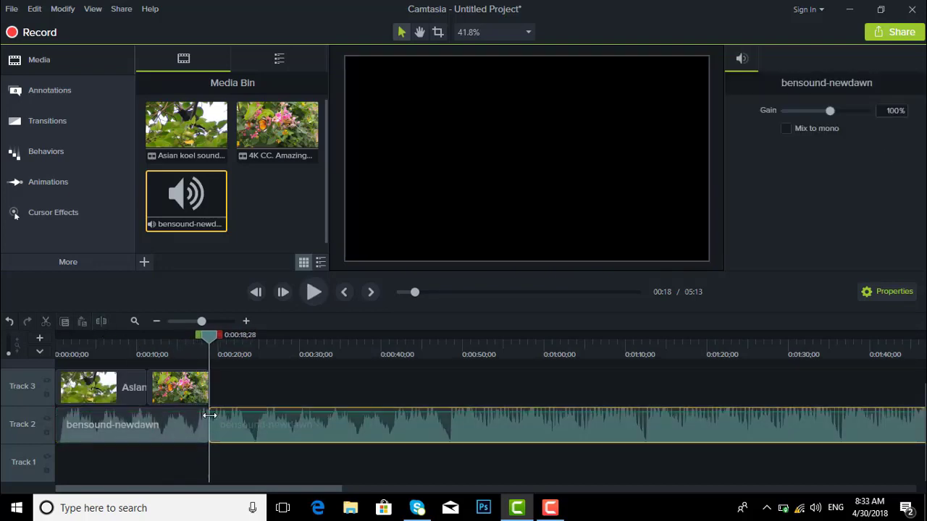
{"action": "key", "text": "Delete"}
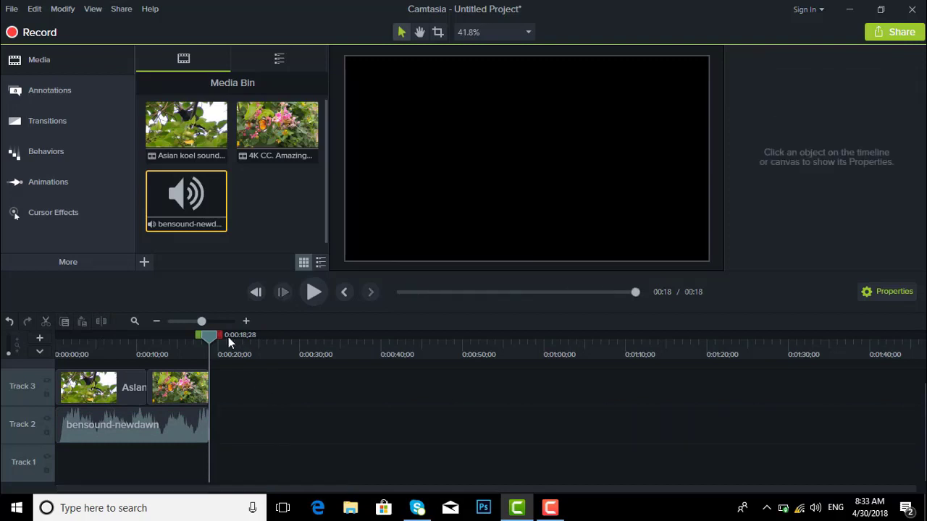
{"action": "left_click_drag", "start_coordinate": [201, 338], "coordinate": [178, 371]}
{"action": "key", "text": "space"}
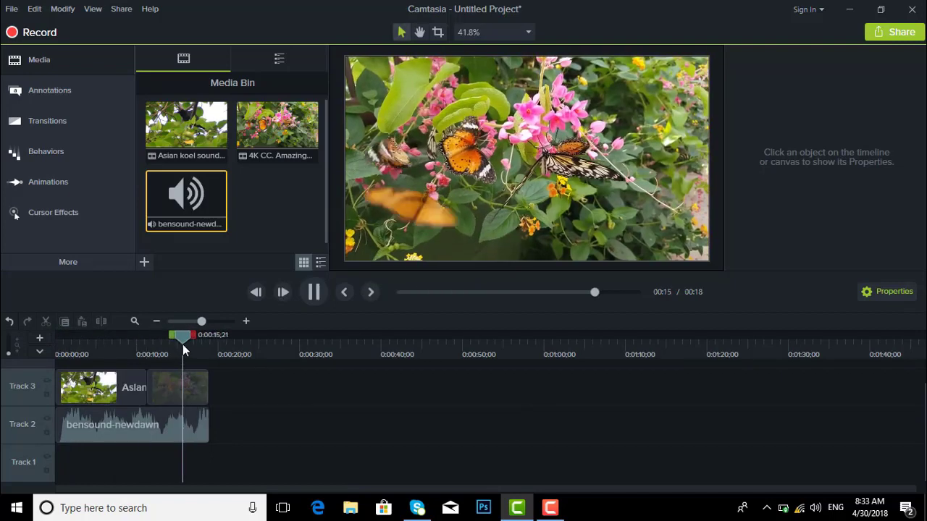
{"action": "left_click_drag", "start_coordinate": [181, 344], "coordinate": [45, 342]}
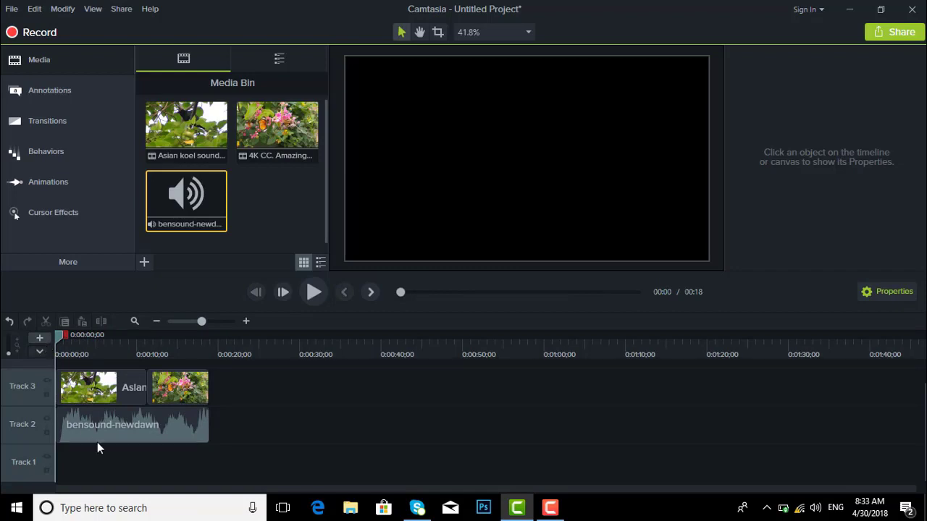
- Replace the trimmed music with a fresh bensound-newdawn at the start of Track 2, raise its volume line slightly and play it
{"action": "left_click", "coordinate": [137, 418]}
{"action": "key", "text": "Delete"}
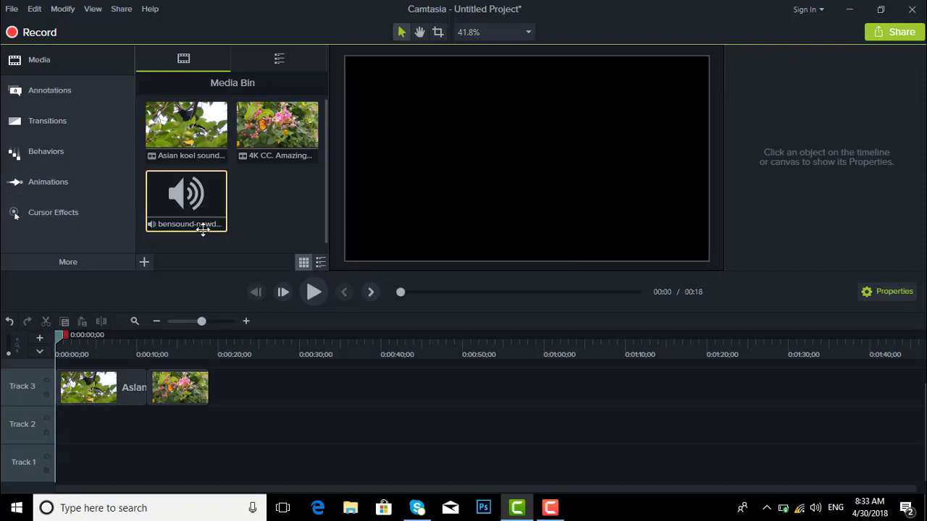
{"action": "left_click_drag", "start_coordinate": [200, 228], "coordinate": [24, 431]}
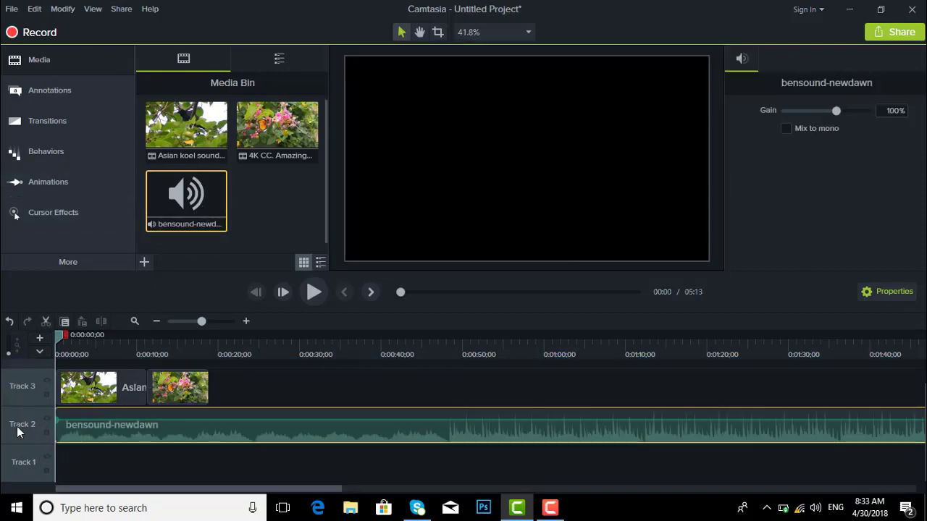
{"action": "key", "text": "space"}
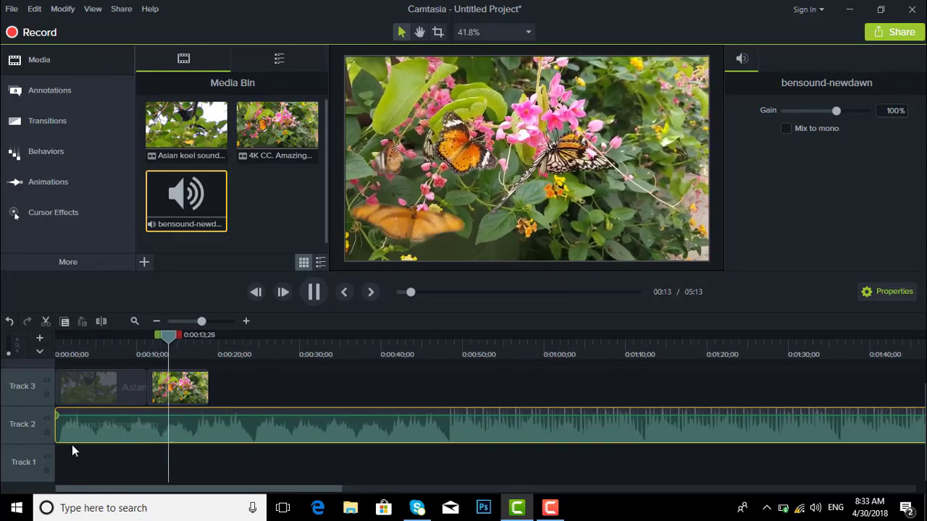
- Split the music at 0:00:18;26, where the butterflies clip ends, and remove the remaining part with Ripple Delete
{"action": "left_click_drag", "start_coordinate": [173, 337], "coordinate": [207, 351]}
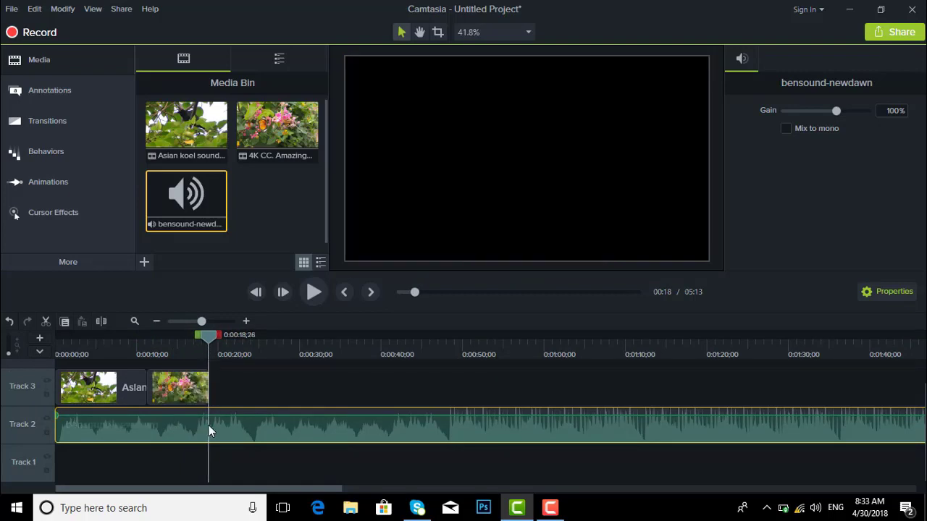
{"action": "left_click", "coordinate": [102, 321]}
{"action": "left_click", "coordinate": [234, 412]}
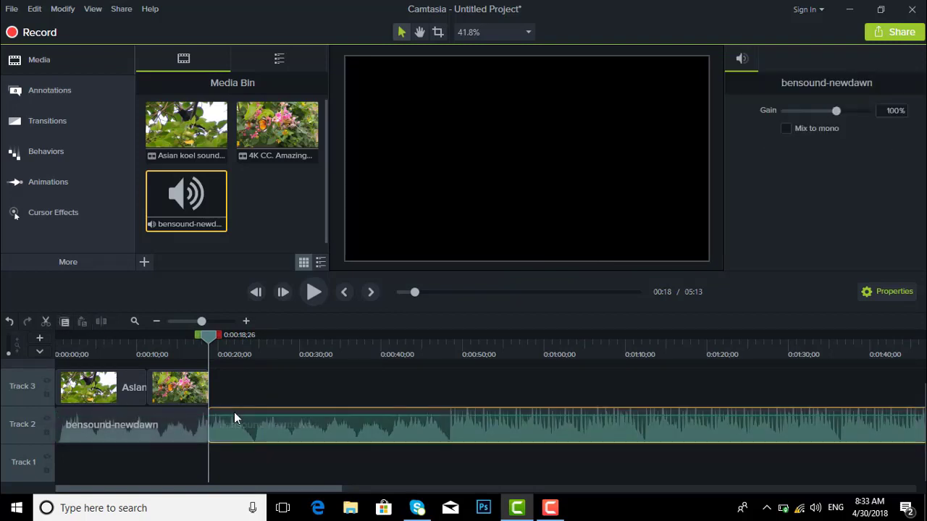
{"action": "right_click", "coordinate": [233, 412]}
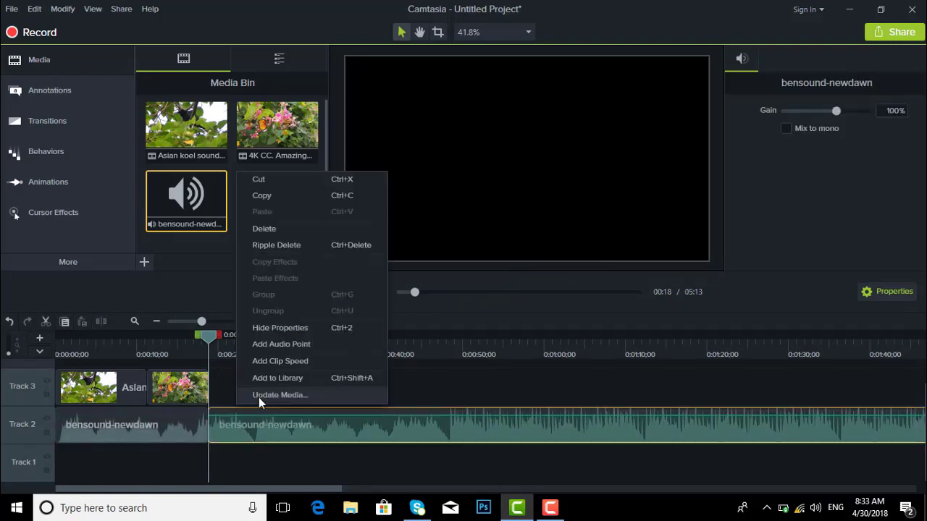
{"action": "left_click", "coordinate": [314, 227]}
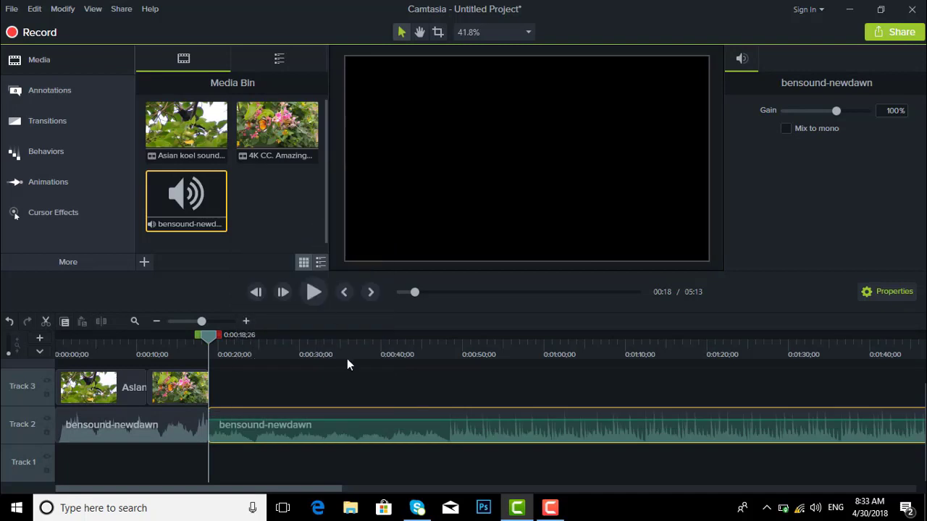
{"action": "right_click", "coordinate": [352, 418]}
{"action": "left_click", "coordinate": [403, 245]}
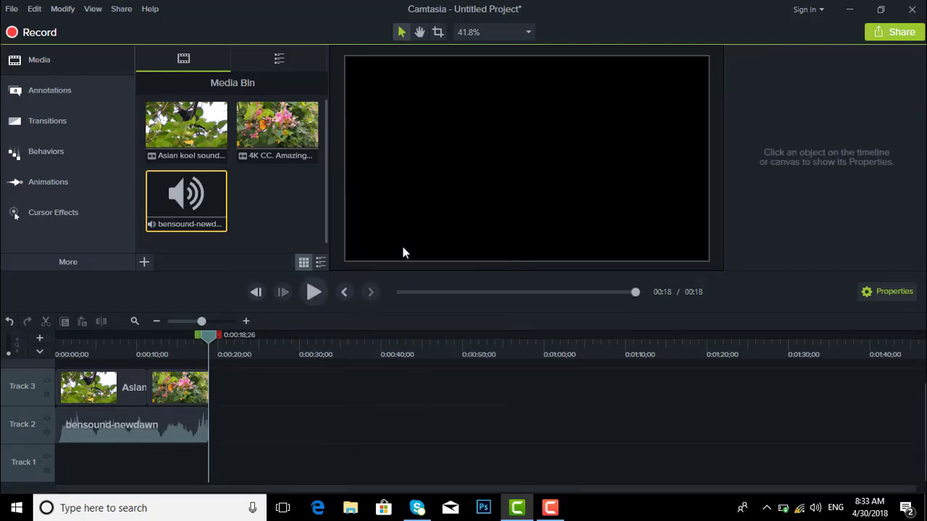
- Play the opening of the trimmed project from 0:00:00;00 and return the playhead to the start
{"action": "left_click_drag", "start_coordinate": [209, 339], "coordinate": [1, 413]}
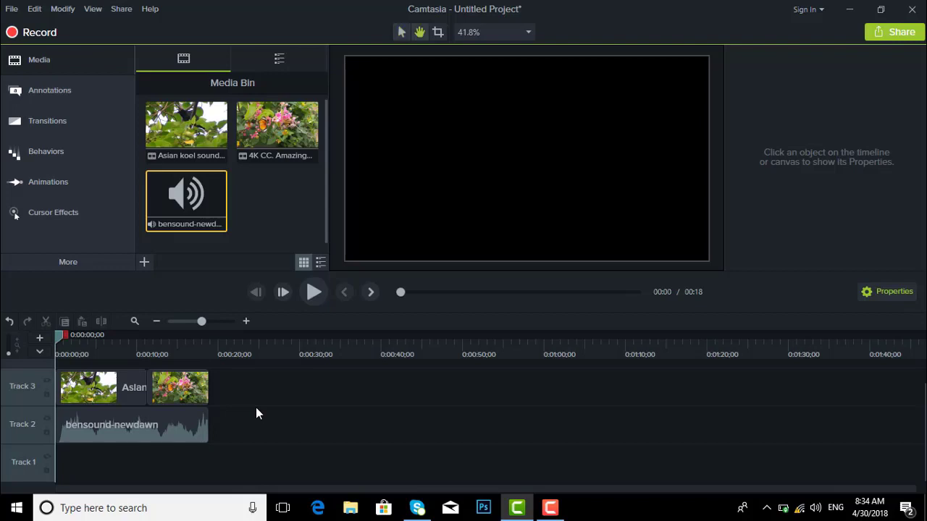
{"action": "key", "text": "space"}
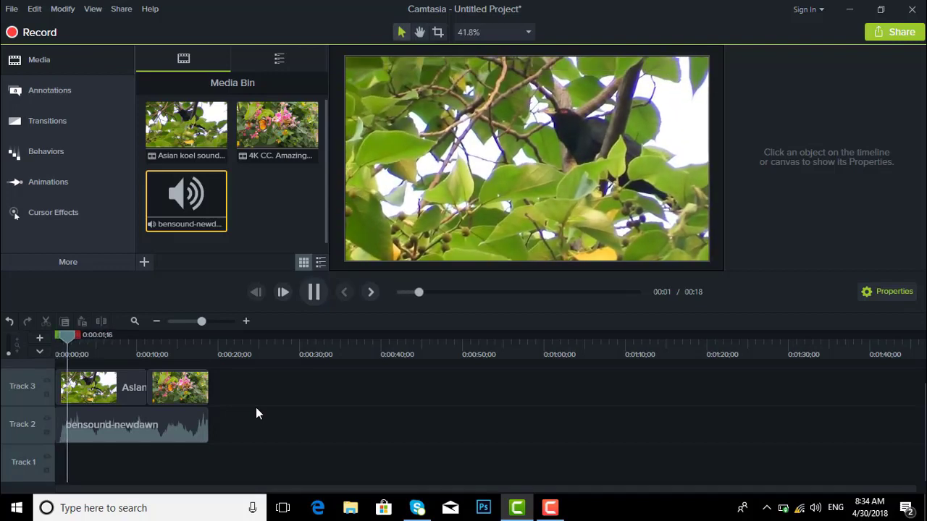
{"action": "key", "text": "space"}
{"action": "left_click_drag", "start_coordinate": [71, 341], "coordinate": [58, 339]}
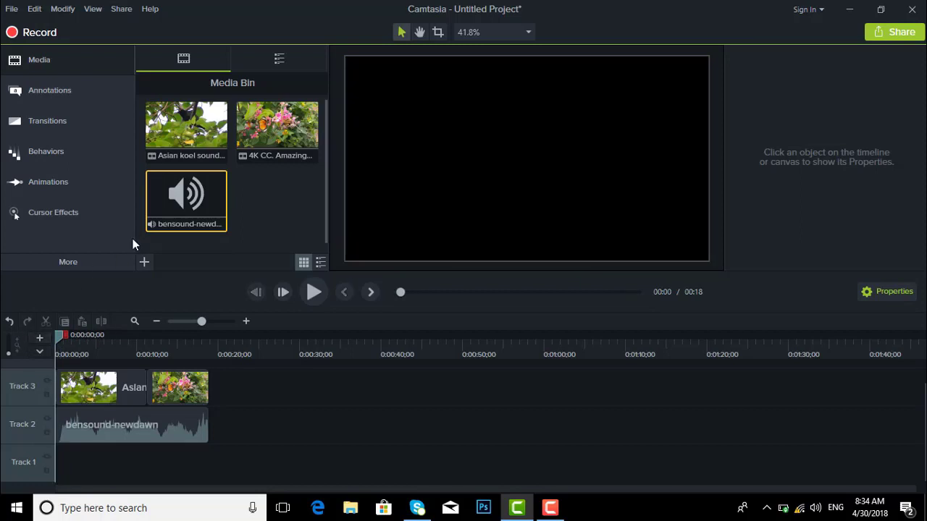
- Add a Fade transition between the Asian koel clip and the butterflies clip on Track 3
{"action": "left_click_drag", "start_coordinate": [184, 391], "coordinate": [152, 375]}
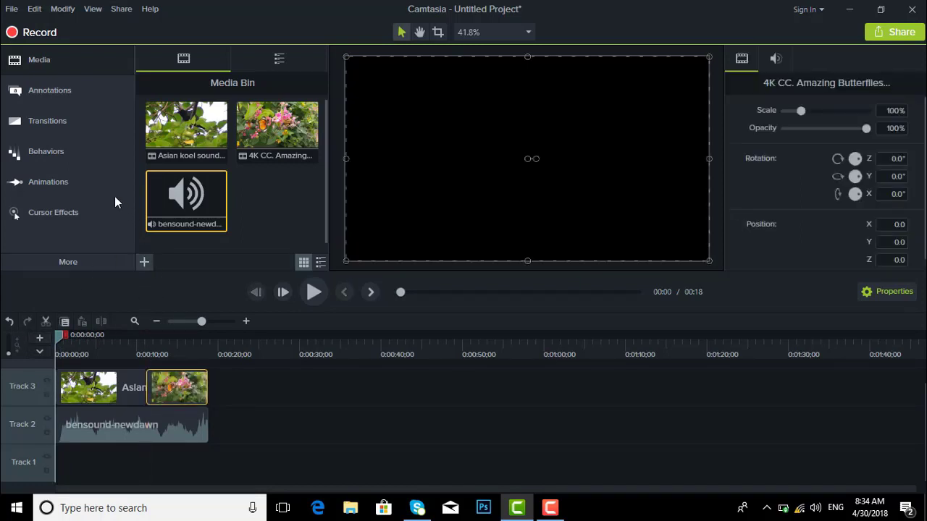
{"action": "left_click", "coordinate": [75, 122]}
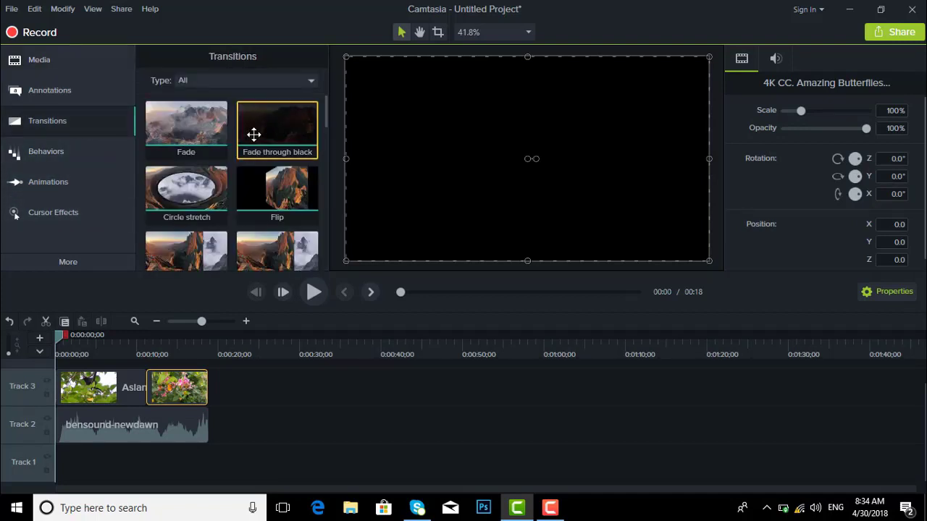
{"action": "scroll", "coordinate": [253, 134], "scroll_direction": "down", "scroll_amount": 1}
{"action": "scroll", "coordinate": [232, 176], "scroll_direction": "up", "scroll_amount": 1}
{"action": "mouse_move", "coordinate": [184, 120]}
{"action": "left_mouse_down"}
{"action": "mouse_move", "coordinate": [185, 311]}
{"action": "mouse_move", "coordinate": [145, 391]}
{"action": "left_mouse_up"}
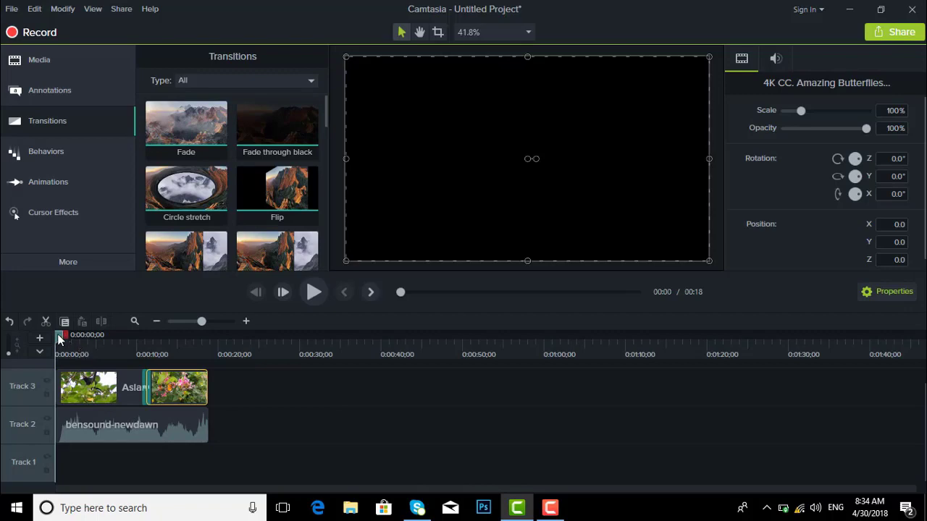
- Play the timeline from just before the cut between the two clips to preview the Fade transition
{"action": "left_click_drag", "start_coordinate": [60, 335], "coordinate": [138, 354]}
{"action": "key", "text": "space"}
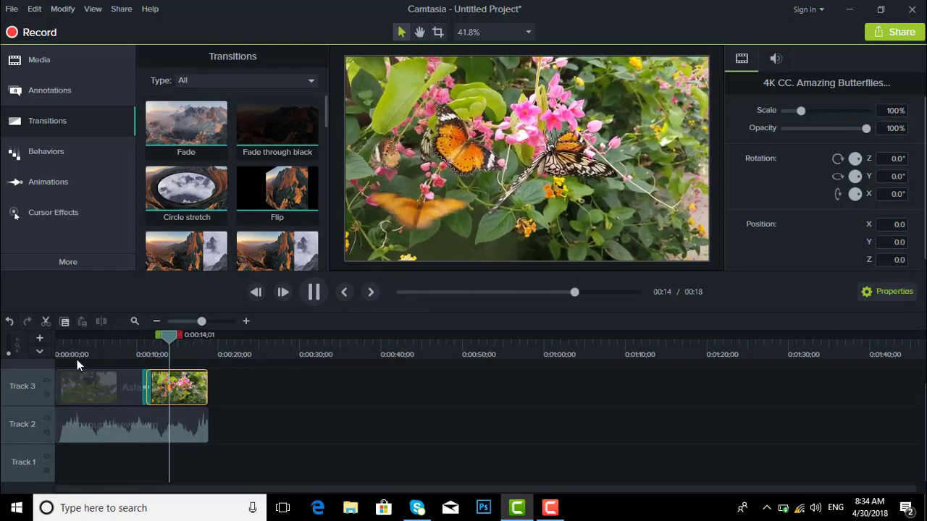
{"action": "key", "text": "space"}
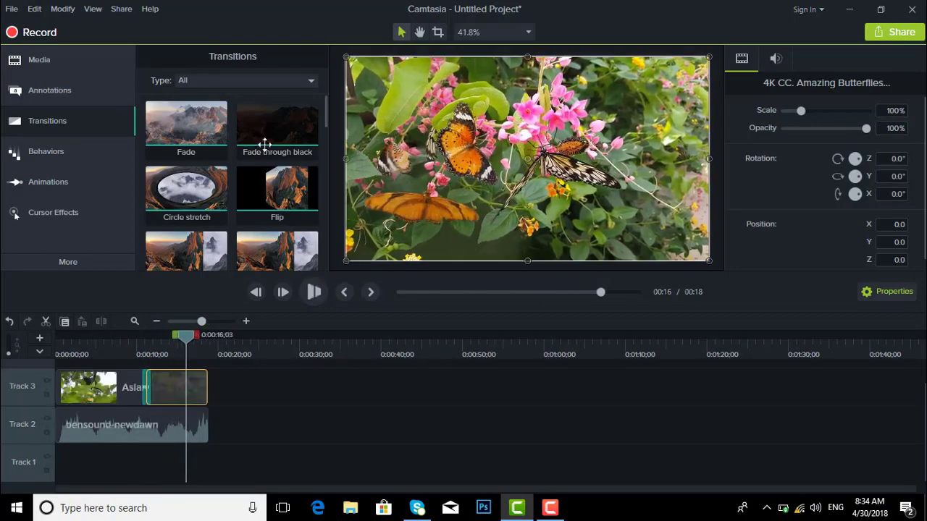
- Add a Fade transition to the end of the butterflies clip and play the ending to preview it
{"action": "left_click_drag", "start_coordinate": [186, 124], "coordinate": [205, 383]}
{"action": "key", "text": "space"}
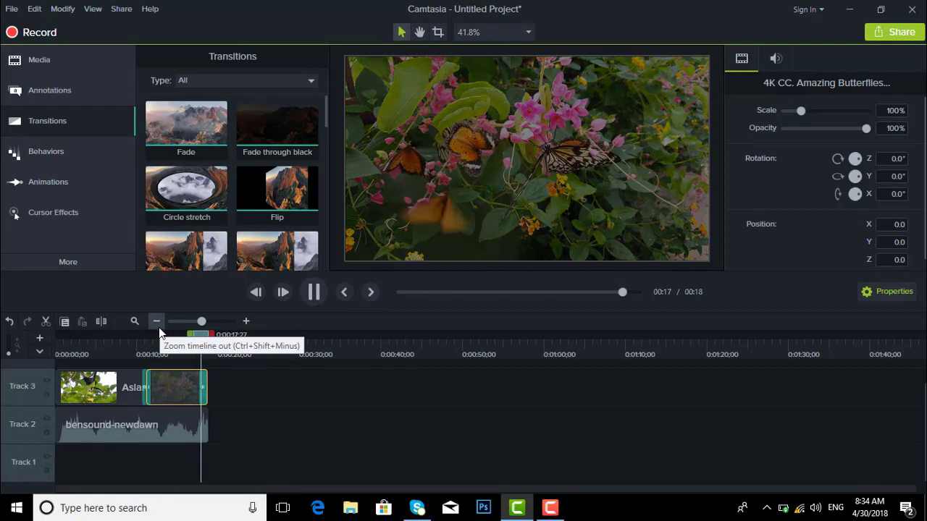
{"action": "key", "text": "space"}
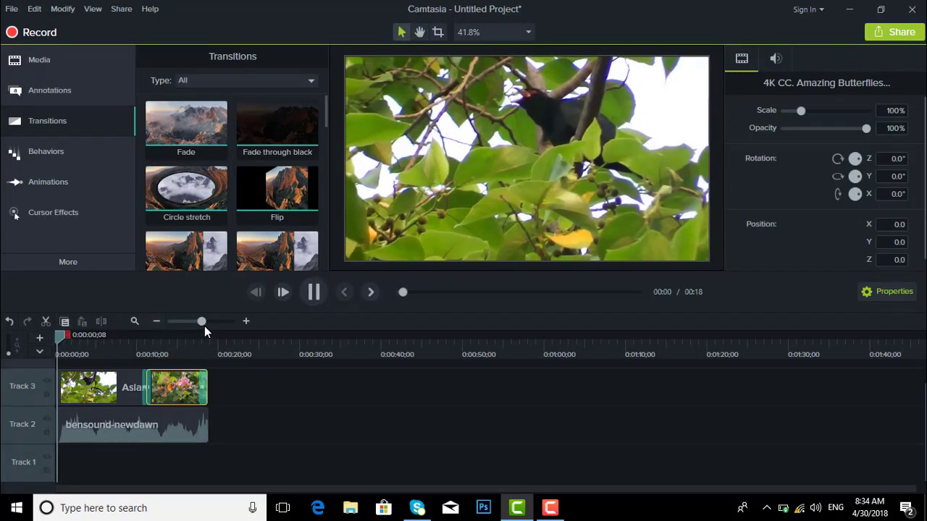
- Fade out the music by adding two audio points near its end and lowering the last one to silence at the clip's end
{"action": "scroll", "coordinate": [201, 407], "scroll_direction": "down", "scroll_amount": 1}
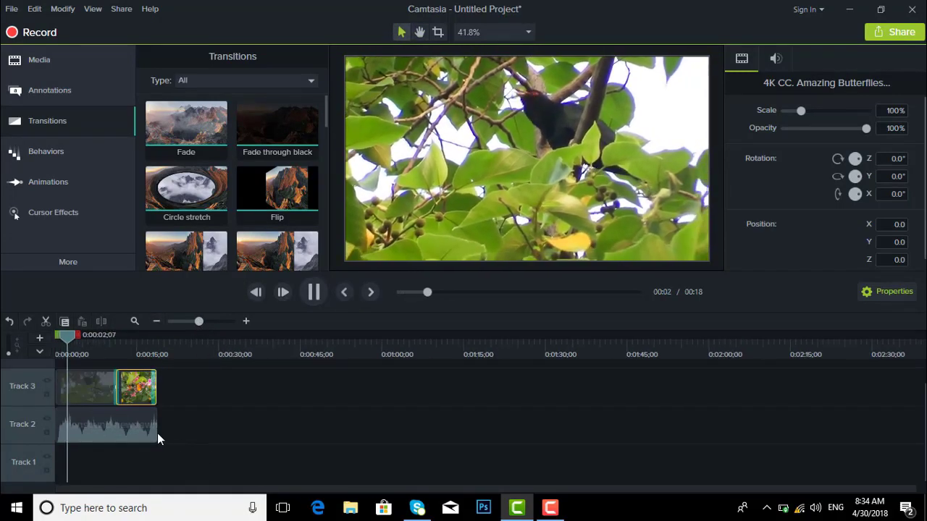
{"action": "left_click", "coordinate": [145, 433]}
{"action": "right_click", "coordinate": [145, 433]}
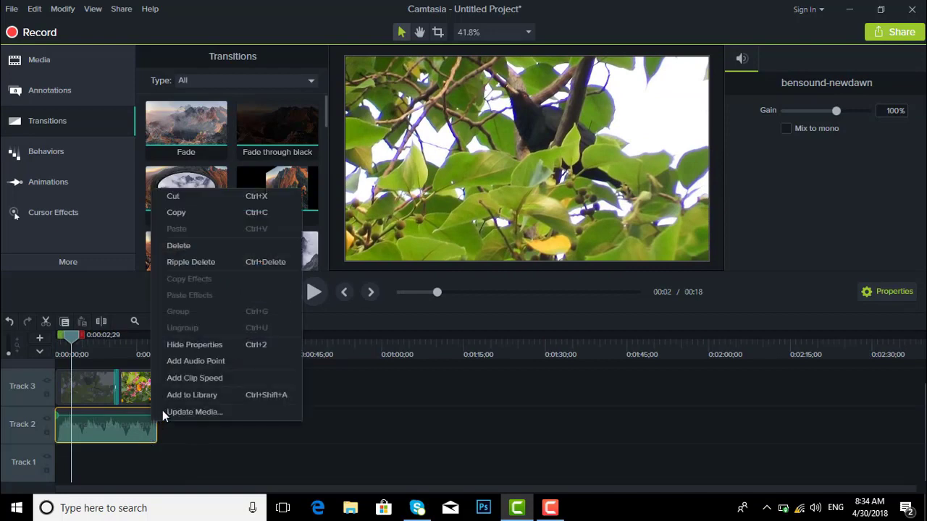
{"action": "left_click", "coordinate": [170, 357]}
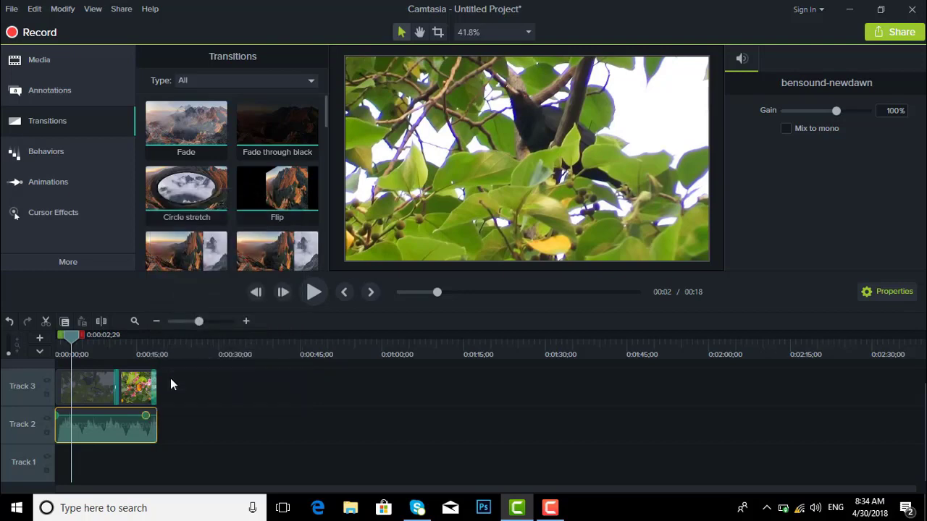
{"action": "right_click", "coordinate": [148, 420]}
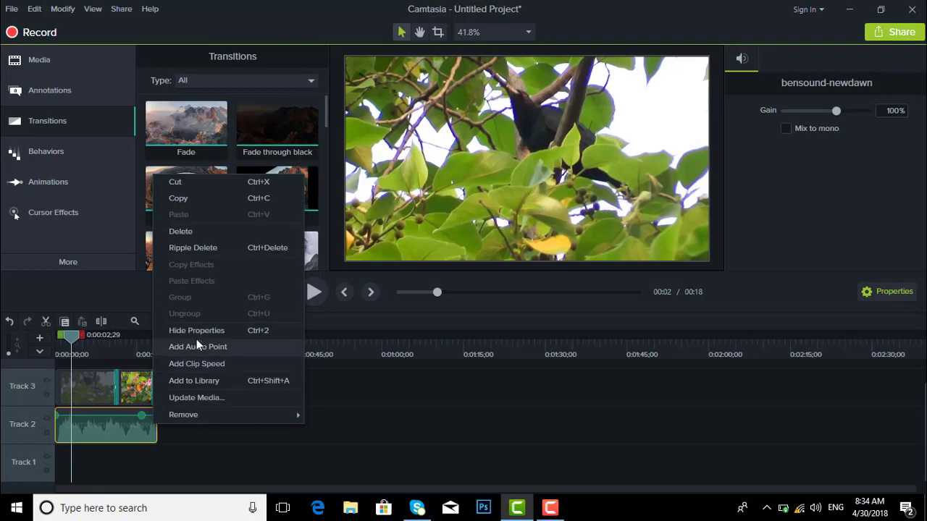
{"action": "left_click", "coordinate": [201, 348]}
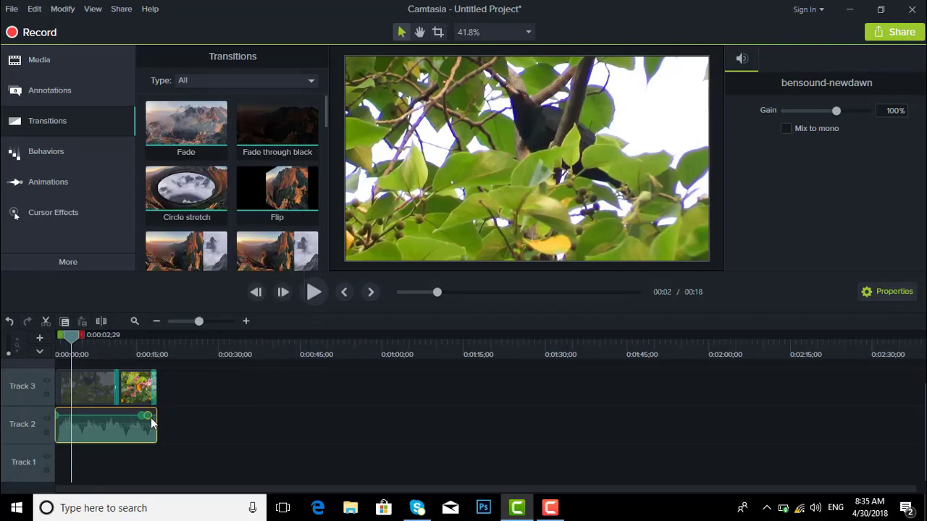
{"action": "left_click_drag", "start_coordinate": [150, 420], "coordinate": [161, 437]}
{"action": "key", "text": "space"}
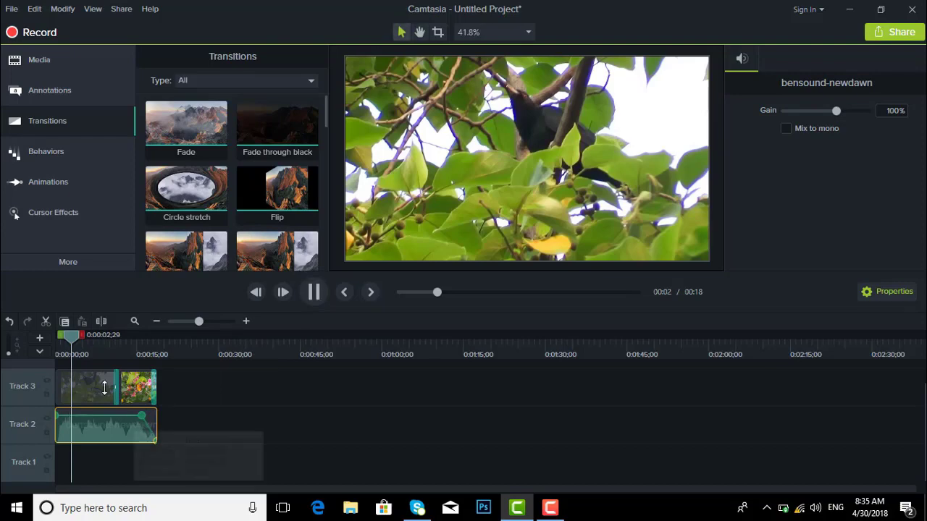
- Play the ending of the timeline to preview the music fade-out
{"action": "left_click_drag", "start_coordinate": [81, 339], "coordinate": [131, 362]}
{"action": "key", "text": "space"}
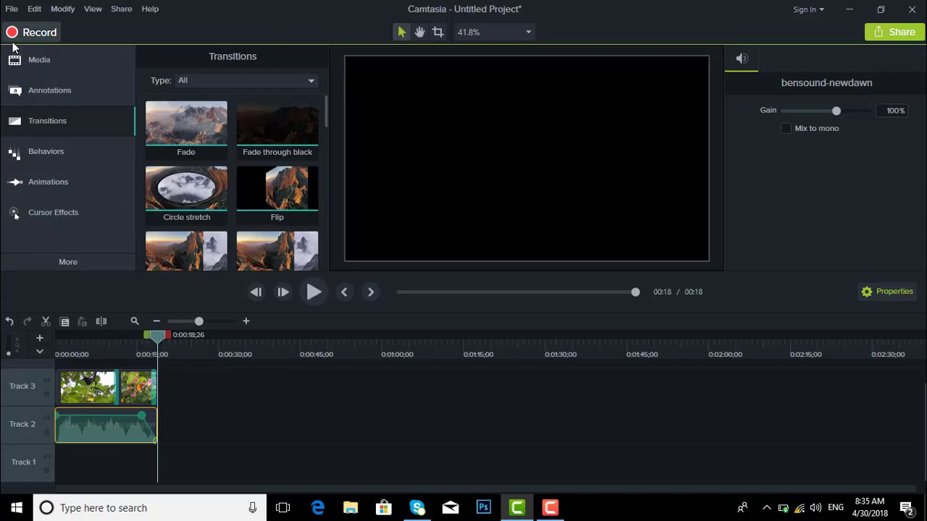
- Add a Basic-style plain text callout at the start of a new track above the clips, widen it and centre it in the frame
{"action": "left_click", "coordinate": [19, 97]}
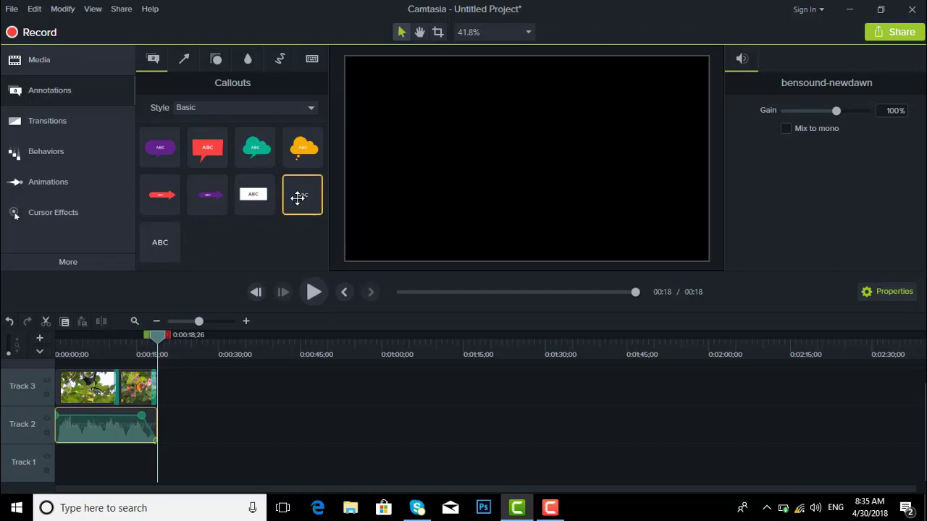
{"action": "left_click_drag", "start_coordinate": [302, 197], "coordinate": [62, 378]}
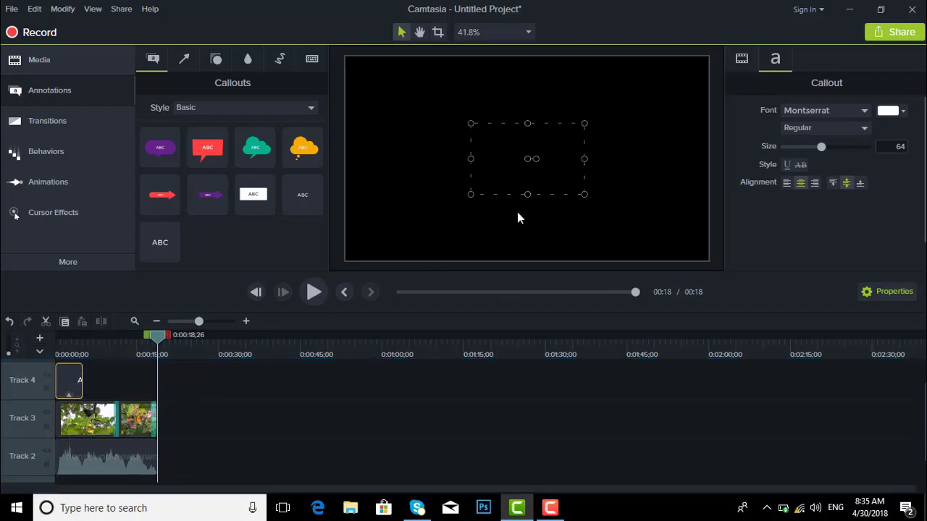
{"action": "left_click_drag", "start_coordinate": [472, 158], "coordinate": [420, 159]}
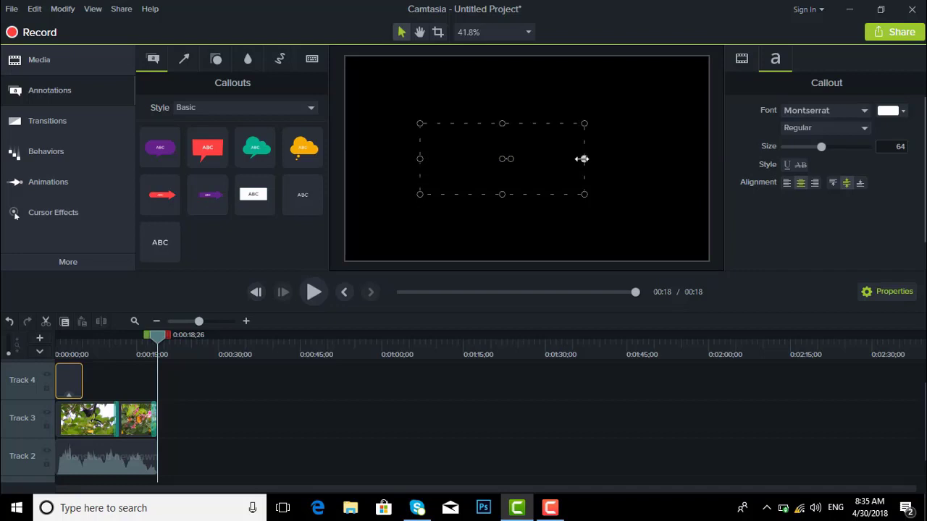
{"action": "left_click_drag", "start_coordinate": [583, 159], "coordinate": [664, 167]}
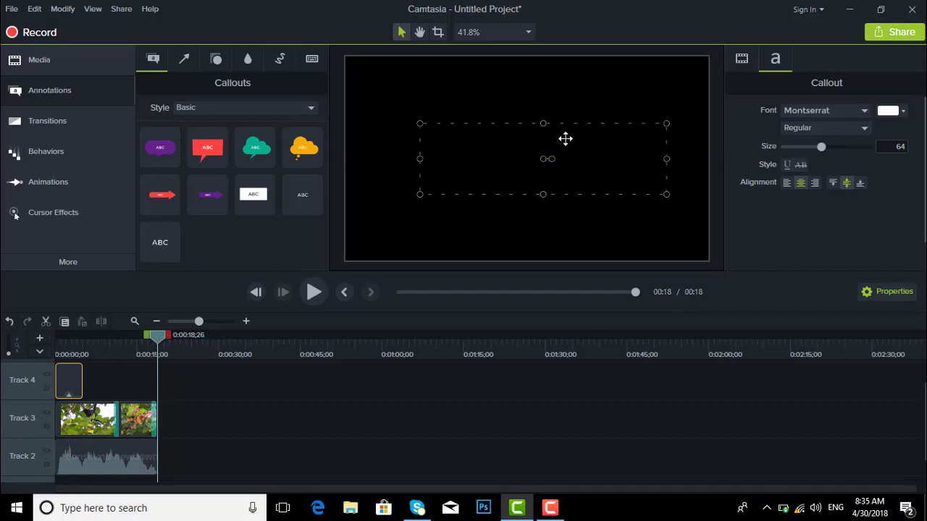
{"action": "left_click", "coordinate": [527, 129]}
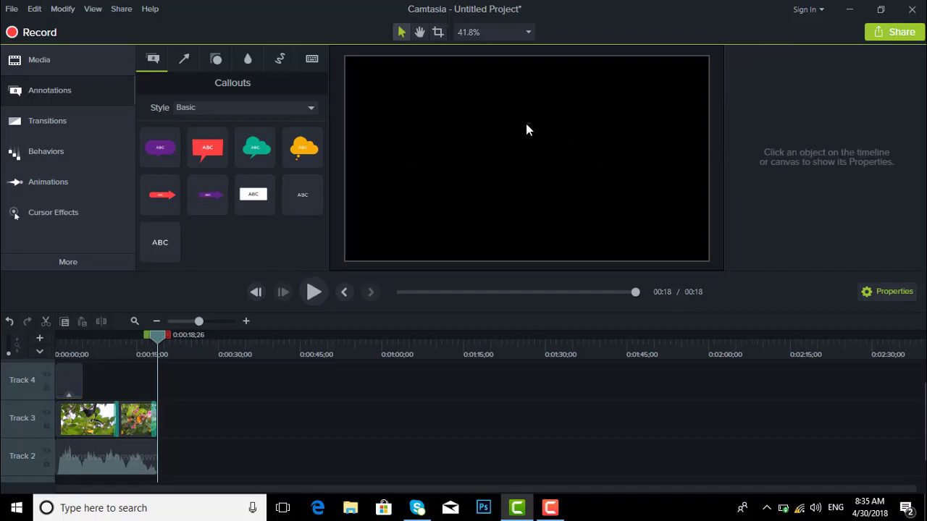
{"action": "left_click", "coordinate": [65, 378]}
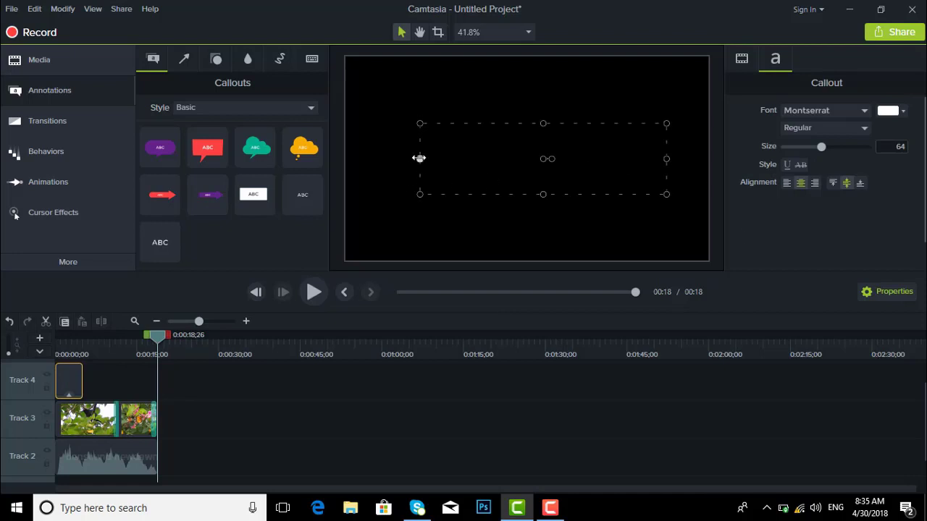
{"action": "left_click_drag", "start_coordinate": [419, 158], "coordinate": [400, 157]}
{"action": "left_click_drag", "start_coordinate": [532, 162], "coordinate": [522, 157]}
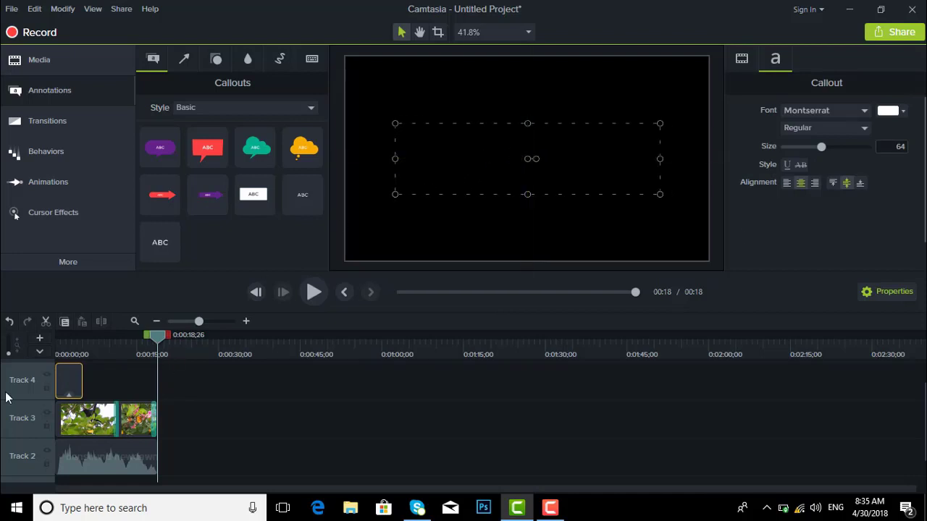
- Go to the start of the timeline, replace the callout's text with "Nature" and enlarge it to size 160
{"action": "key", "text": "ctrl+Home"}
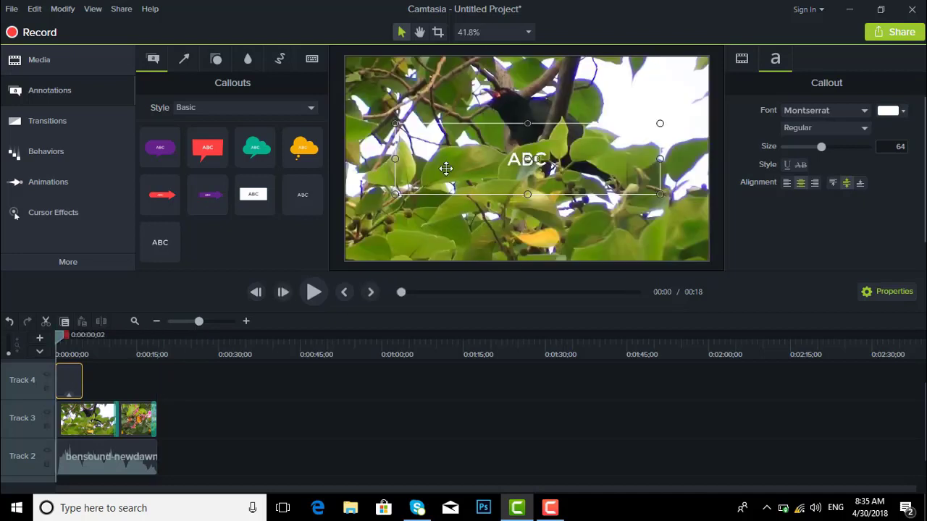
{"action": "double_click", "coordinate": [548, 165]}
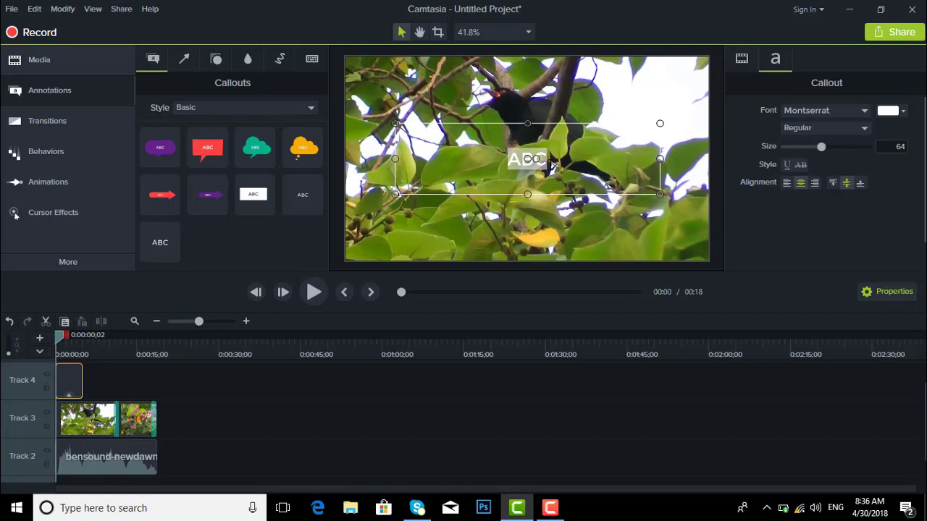
{"action": "key", "text": "BackSpace"}
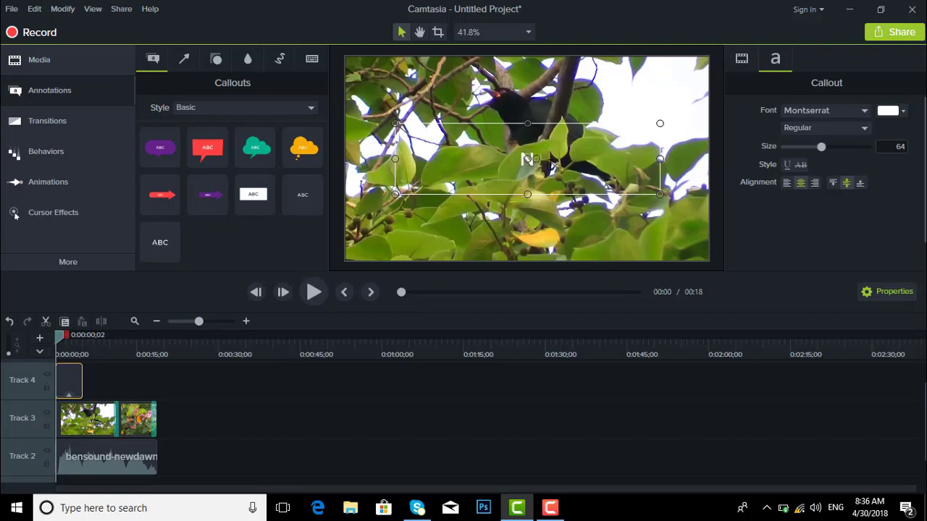
{"action": "type", "text": "Nature"}
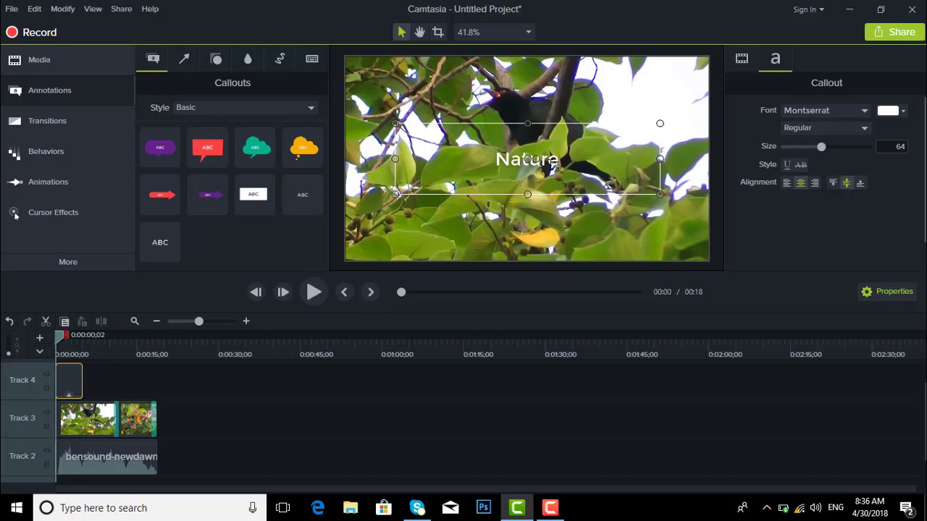
{"action": "key", "text": "ctrl+a"}
{"action": "key", "text": "ctrl+shift+period"}
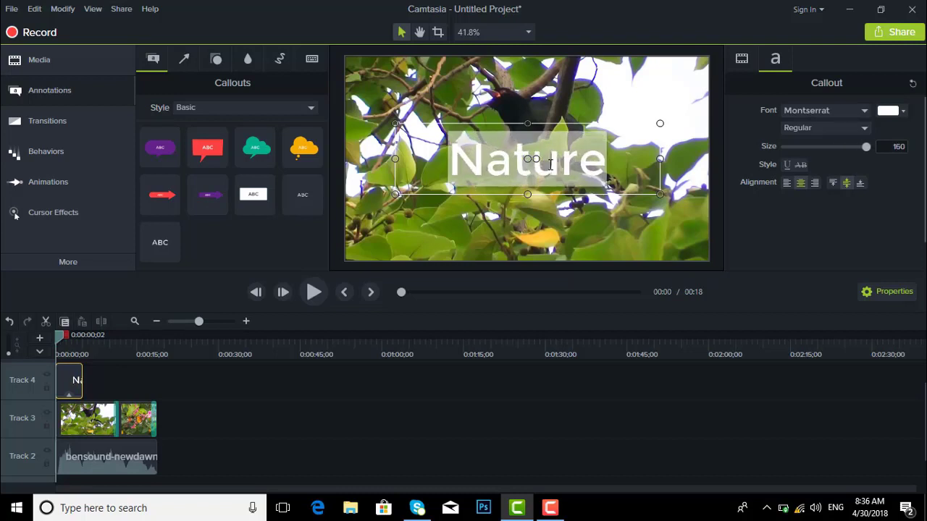
{"action": "left_click", "coordinate": [560, 217]}
{"action": "left_click", "coordinate": [490, 181]}
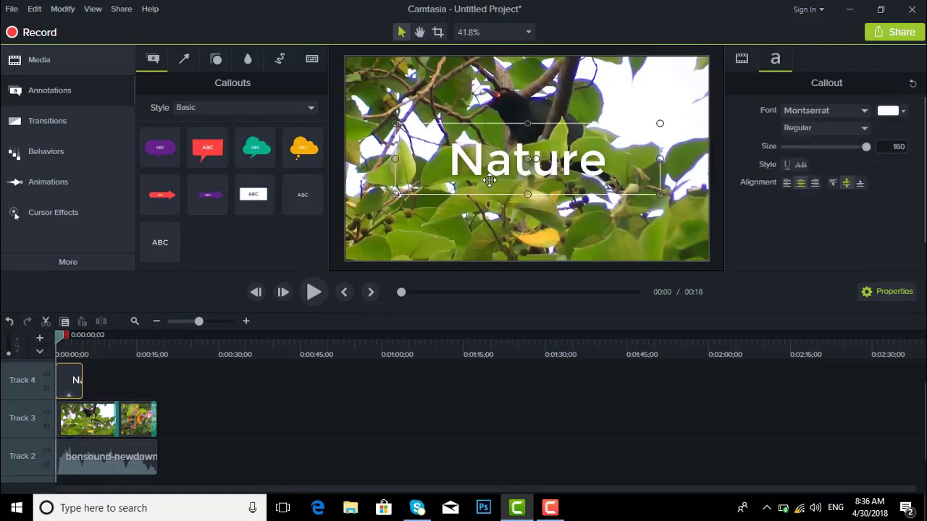
- Try red, yellow, a pale custom yellow and black as the text colour of the "Nature" callout
{"action": "double_click", "coordinate": [451, 163]}
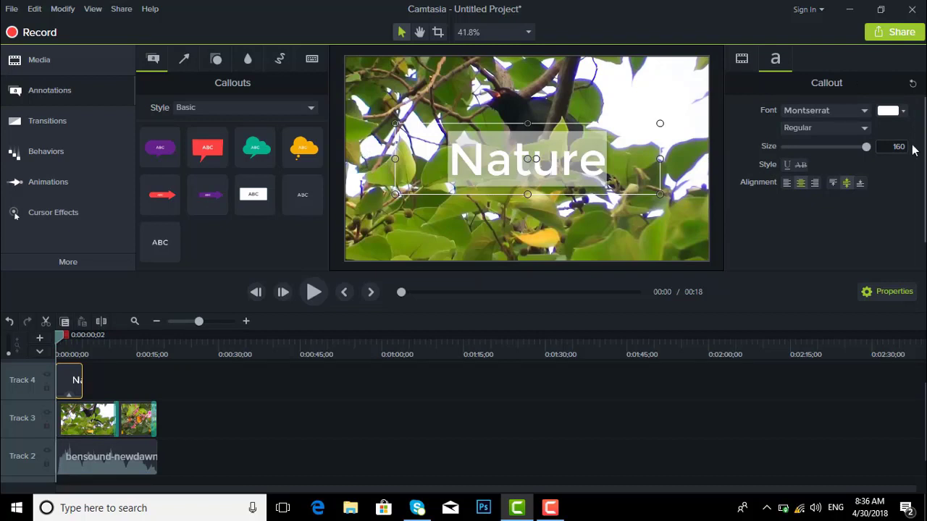
{"action": "left_click", "coordinate": [905, 114]}
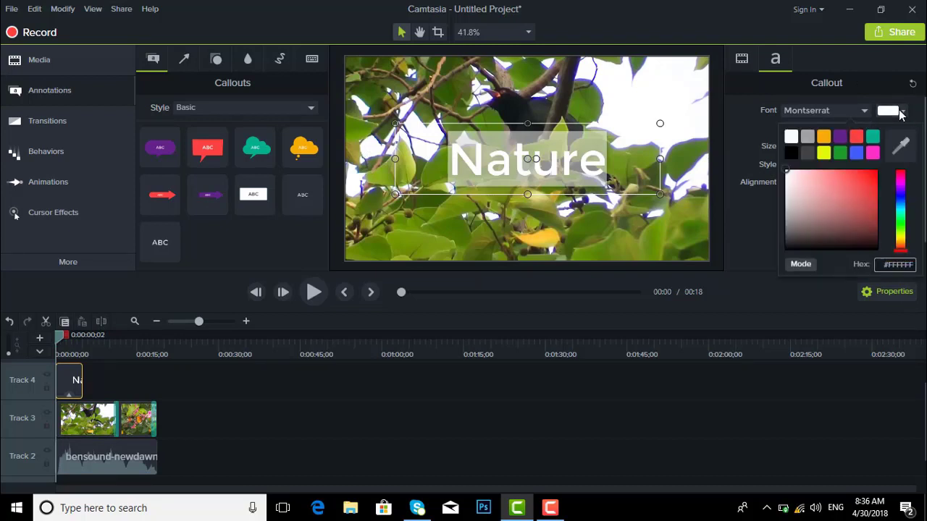
{"action": "left_click", "coordinate": [904, 113]}
{"action": "left_click", "coordinate": [904, 113]}
{"action": "left_click", "coordinate": [857, 138]}
{"action": "left_click", "coordinate": [903, 112]}
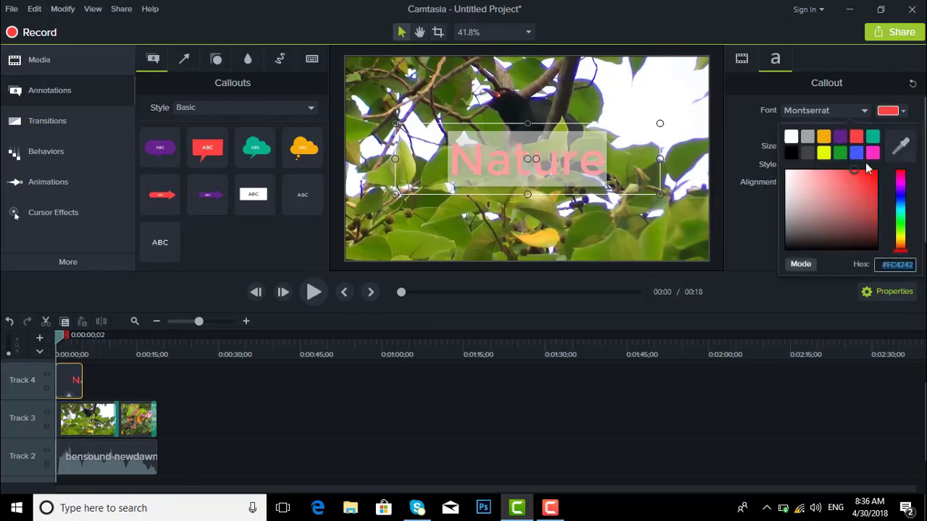
{"action": "left_click", "coordinate": [823, 153]}
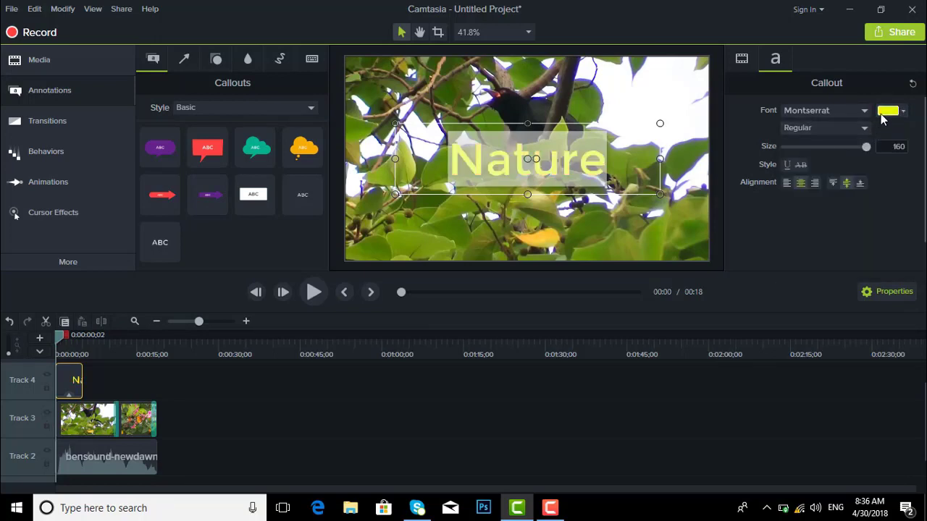
{"action": "left_click", "coordinate": [903, 112]}
{"action": "left_click_drag", "start_coordinate": [832, 198], "coordinate": [807, 181]}
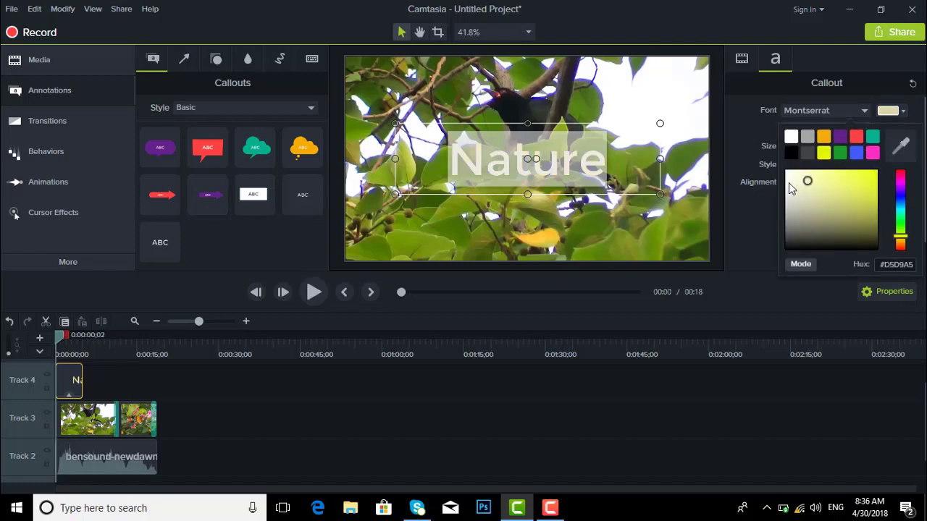
{"action": "left_click", "coordinate": [796, 152]}
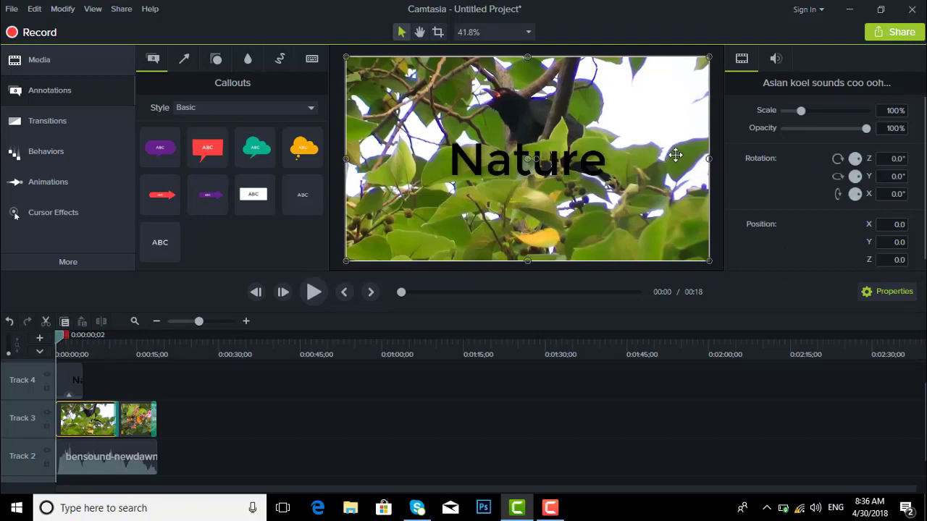
- Set the "Nature" callout's text colour to white (#FFFFFF) and deselect the callout
{"action": "left_click", "coordinate": [593, 159]}
{"action": "left_click", "coordinate": [593, 159]}
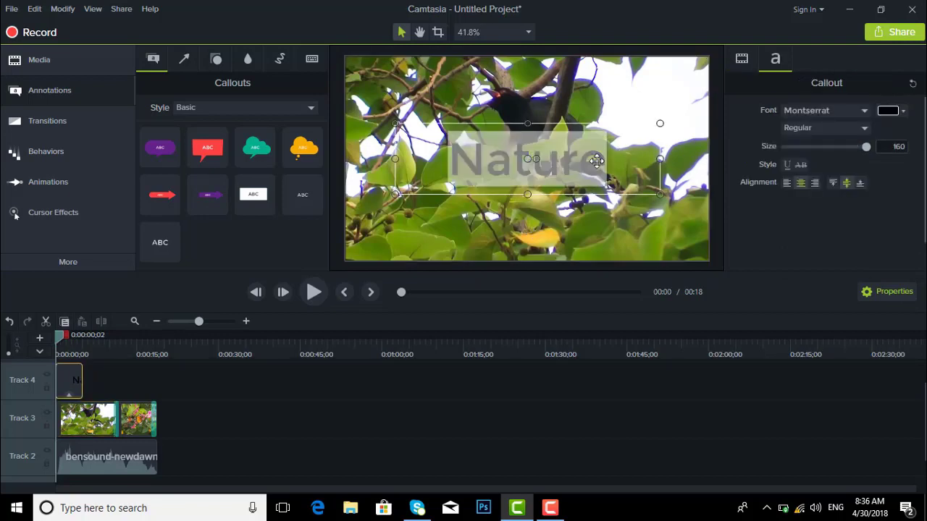
{"action": "left_click", "coordinate": [888, 110]}
{"action": "left_click_drag", "start_coordinate": [794, 226], "coordinate": [778, 168]}
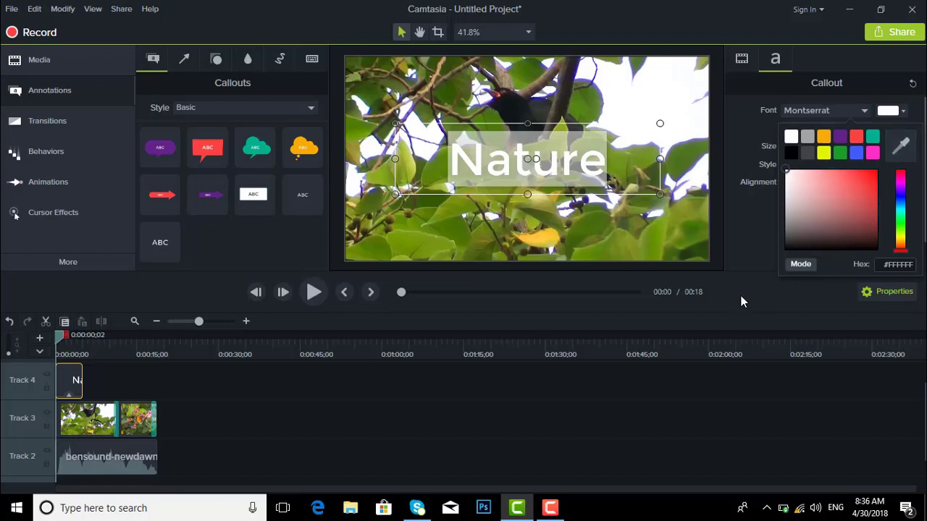
{"action": "left_click", "coordinate": [735, 261]}
{"action": "left_click", "coordinate": [650, 236]}
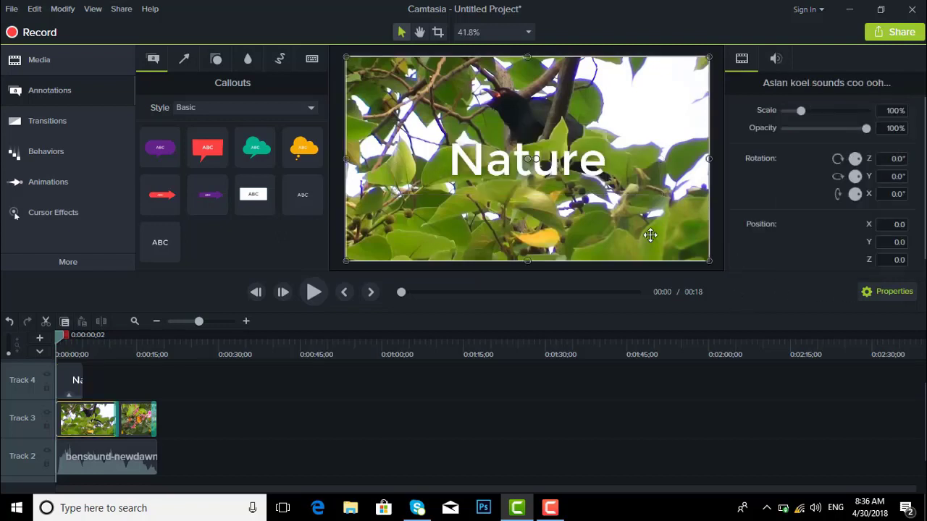
- Select the "Nature" callout, list callouts of all styles and browse through them
{"action": "left_click", "coordinate": [539, 162]}
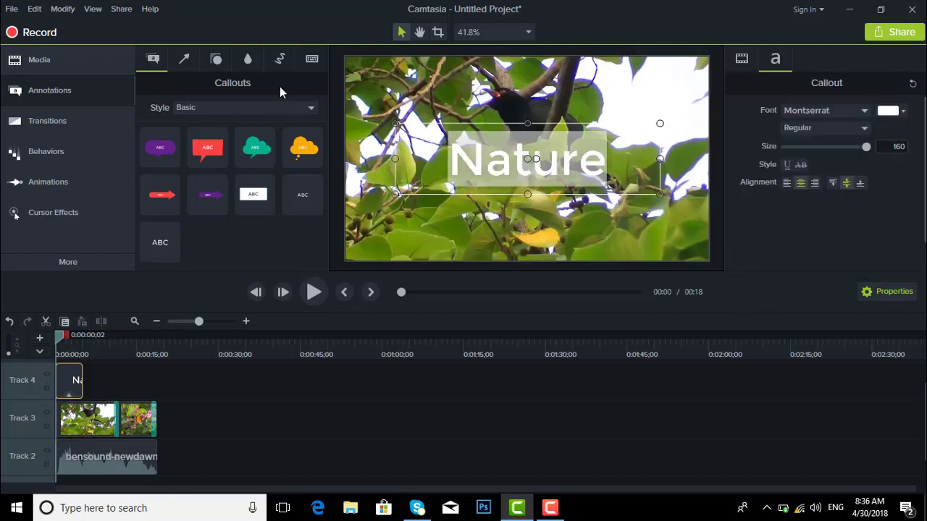
{"action": "left_click", "coordinate": [311, 110]}
{"action": "left_click", "coordinate": [232, 131]}
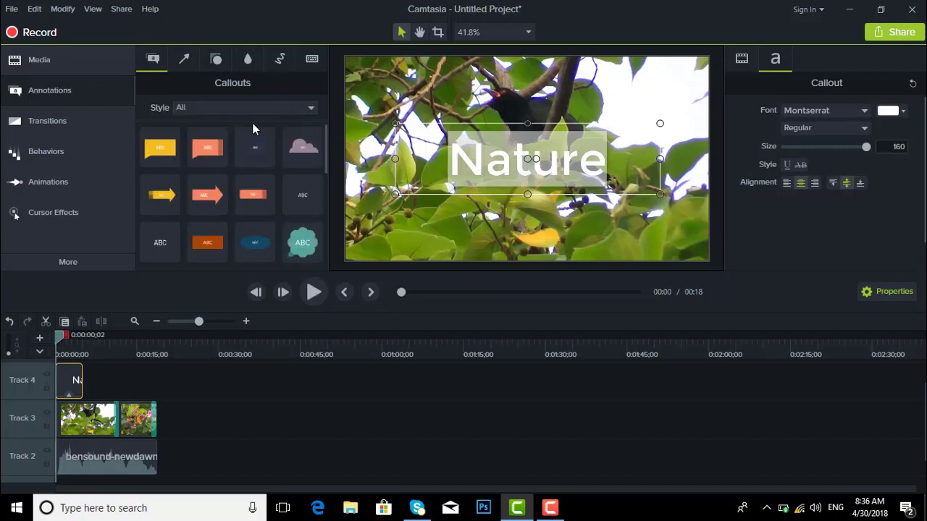
{"action": "left_click_drag", "start_coordinate": [327, 146], "coordinate": [322, 121]}
- Try the fonts Myanmar Text, Myriad Hebrew and Niagara Engraved on the "Nature" text
{"action": "left_click", "coordinate": [864, 113]}
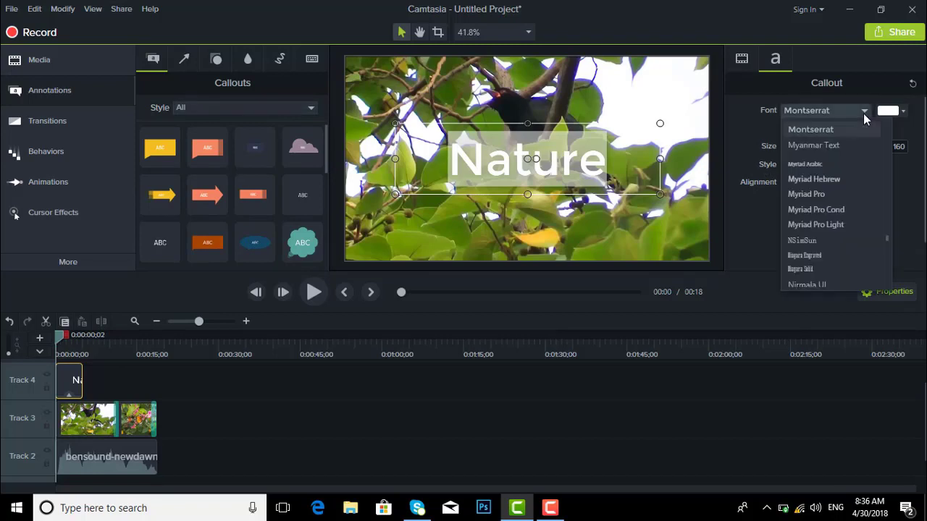
{"action": "left_click", "coordinate": [830, 145]}
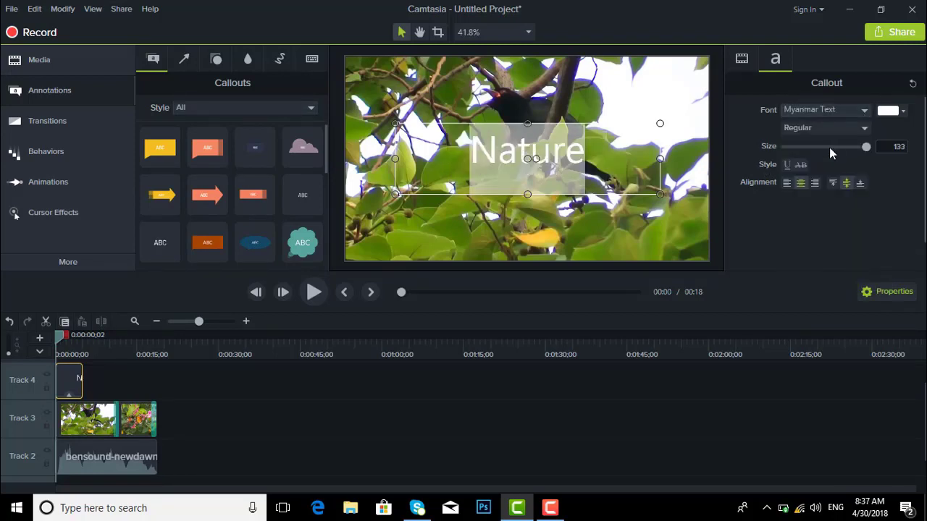
{"action": "left_click", "coordinate": [839, 111]}
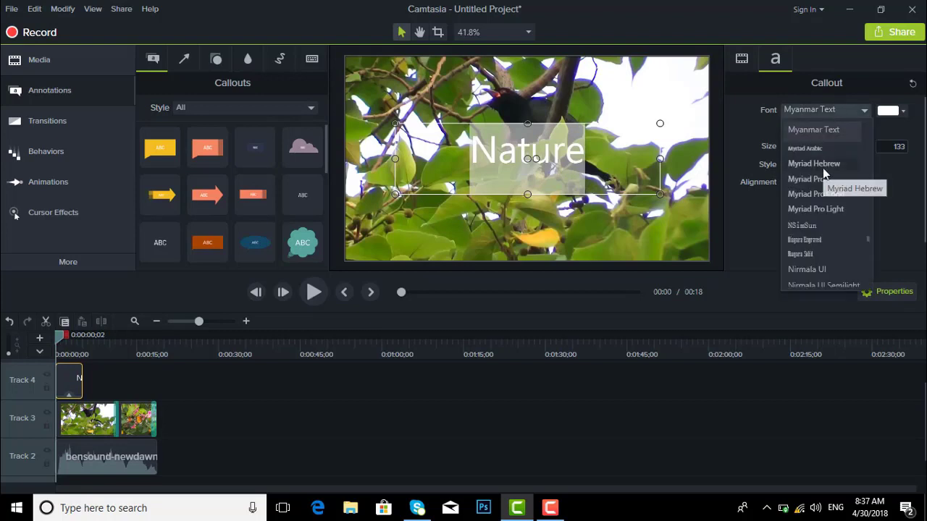
{"action": "left_click", "coordinate": [823, 165]}
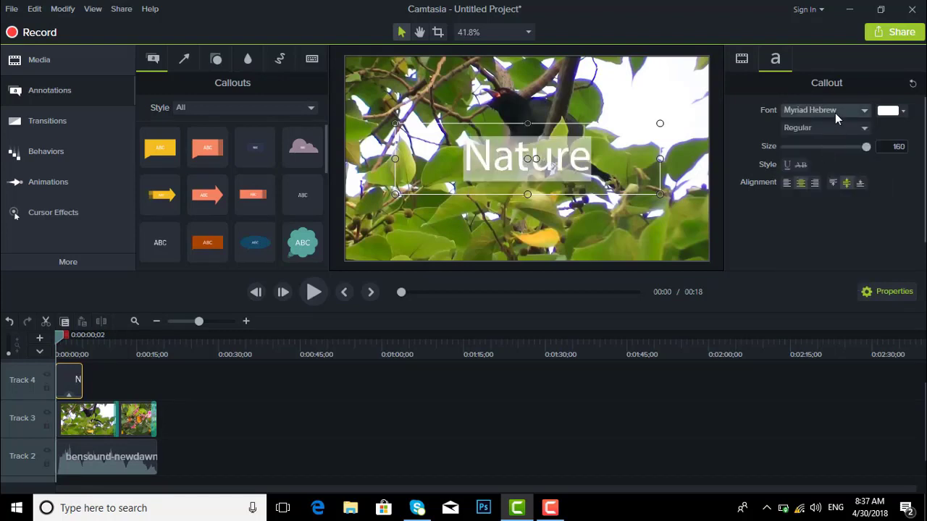
{"action": "left_click", "coordinate": [835, 113]}
{"action": "left_click", "coordinate": [814, 202]}
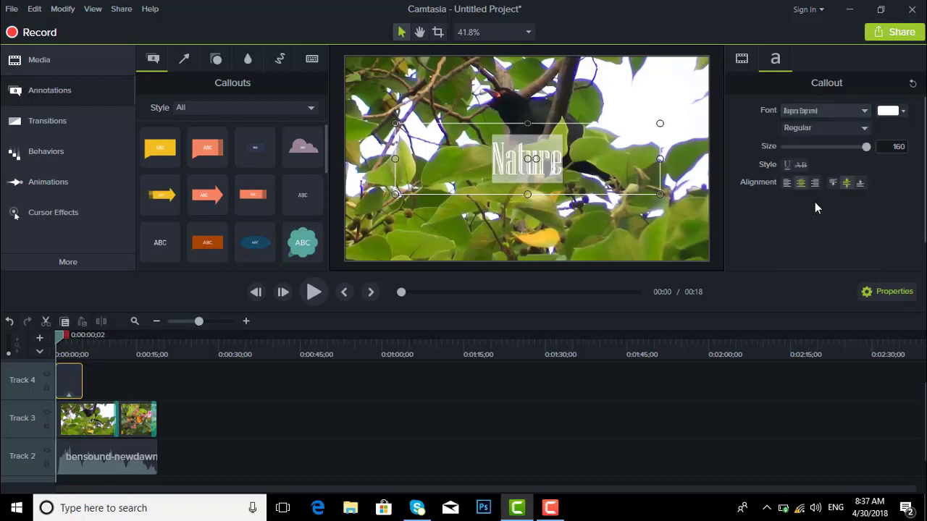
- Set the "Nature" text's font to Microsoft JhengHei and click away from the text to finish editing
{"action": "left_click", "coordinate": [830, 109]}
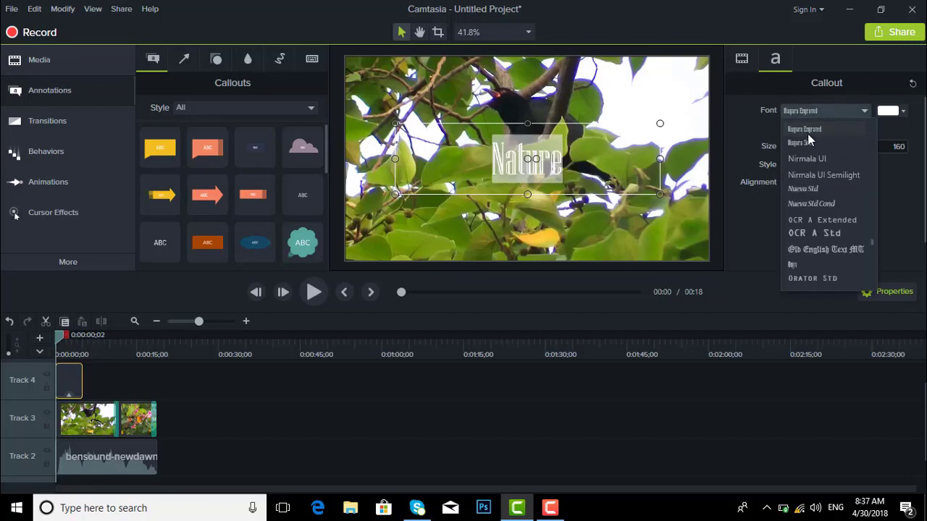
{"action": "scroll", "coordinate": [809, 135], "scroll_direction": "up", "scroll_amount": 5}
{"action": "scroll", "coordinate": [809, 134], "scroll_direction": "up", "scroll_amount": 4}
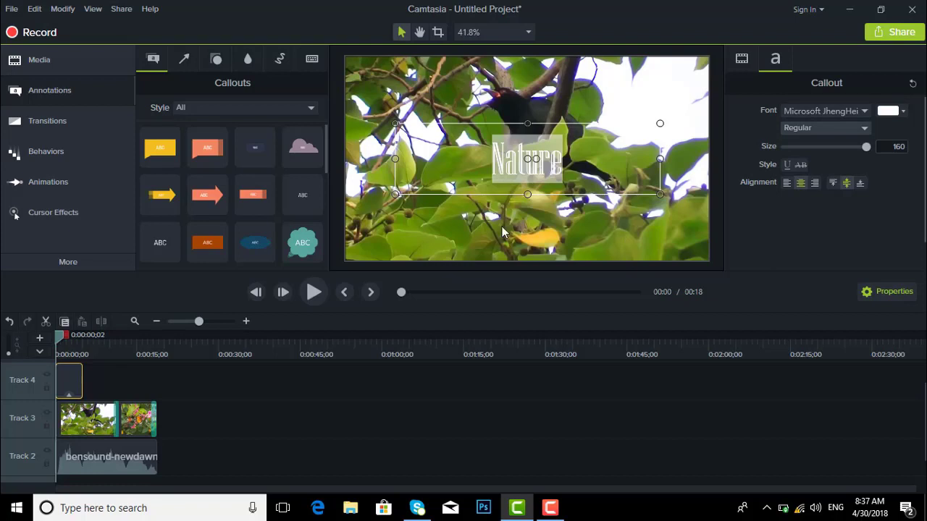
{"action": "left_click", "coordinate": [567, 194]}
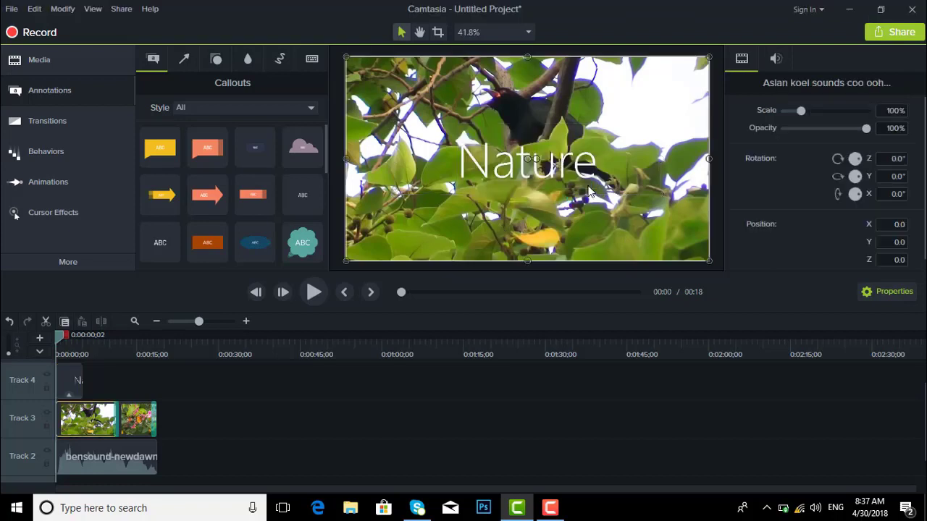
{"action": "left_click", "coordinate": [533, 178]}
{"action": "left_click", "coordinate": [407, 237]}
- Shorten the "Nature" callout on Track 4 to about half its duration and move it to the bottom of the video frame
{"action": "left_click_drag", "start_coordinate": [80, 380], "coordinate": [68, 384]}
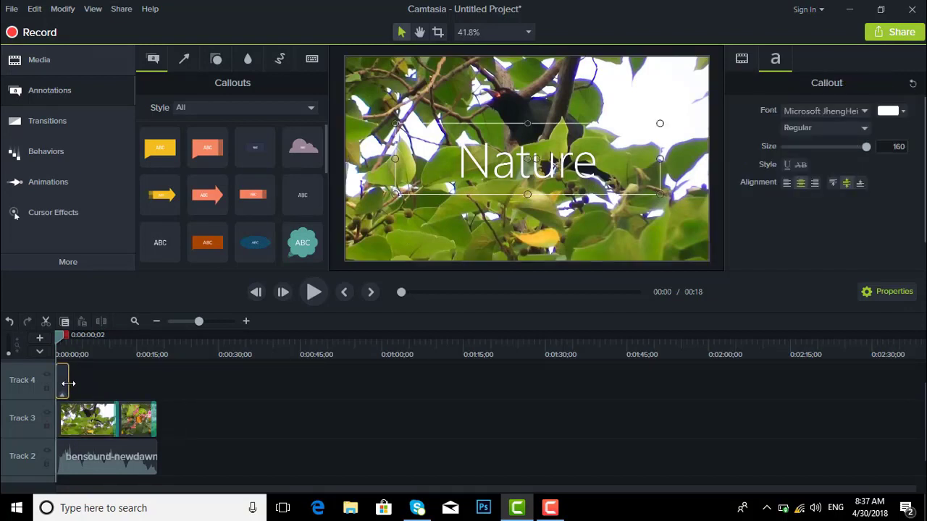
{"action": "left_click_drag", "start_coordinate": [549, 164], "coordinate": [541, 225]}
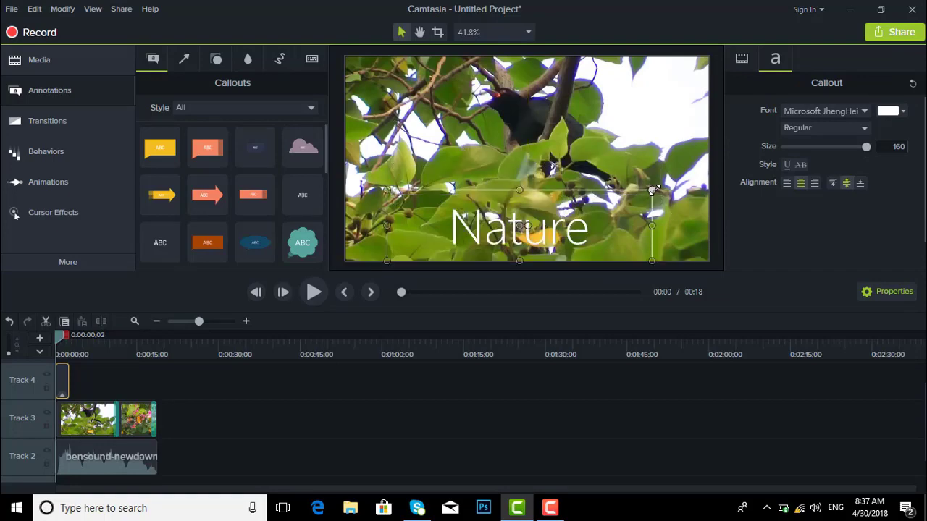
- Shrink the "Nature" callout to a text size of 93, place it along the bottom of the video frame and preview it
{"action": "left_click_drag", "start_coordinate": [650, 192], "coordinate": [596, 226]}
{"action": "left_click_drag", "start_coordinate": [503, 257], "coordinate": [411, 256]}
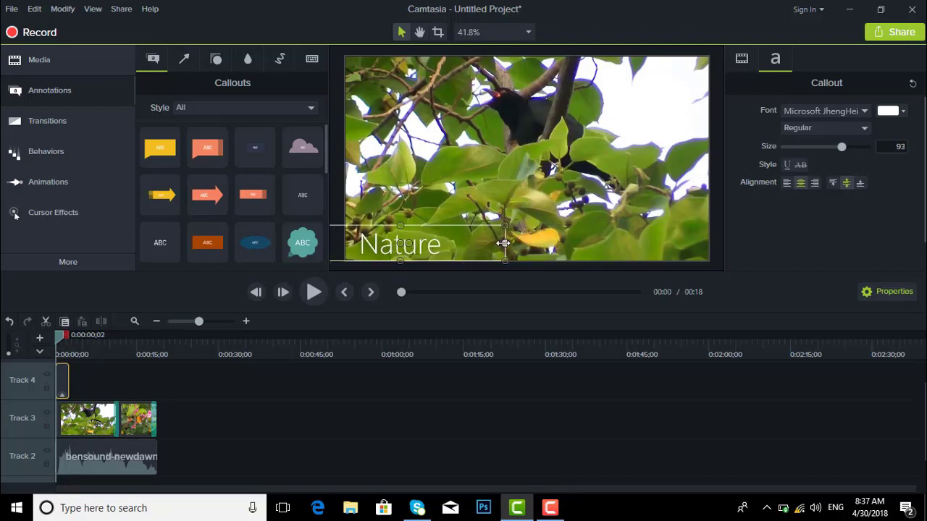
{"action": "left_click_drag", "start_coordinate": [503, 243], "coordinate": [712, 245]}
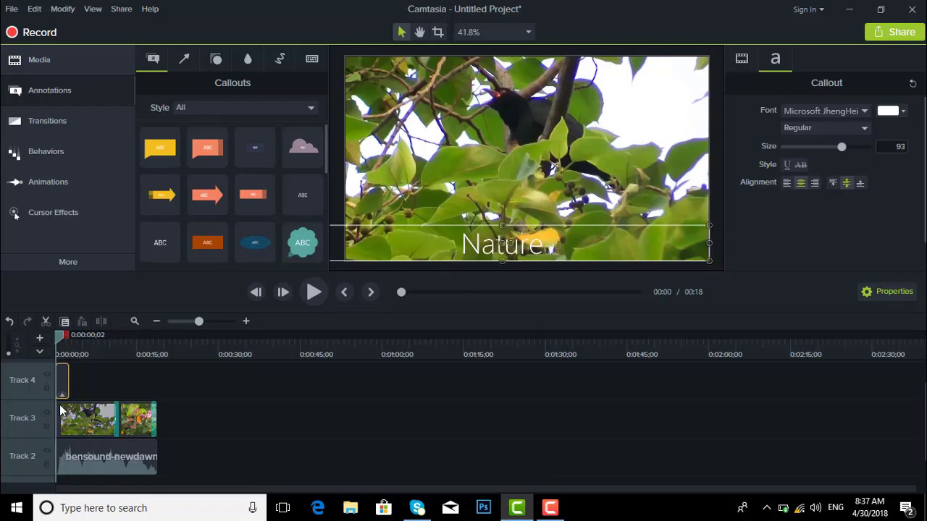
{"action": "key", "text": "space"}
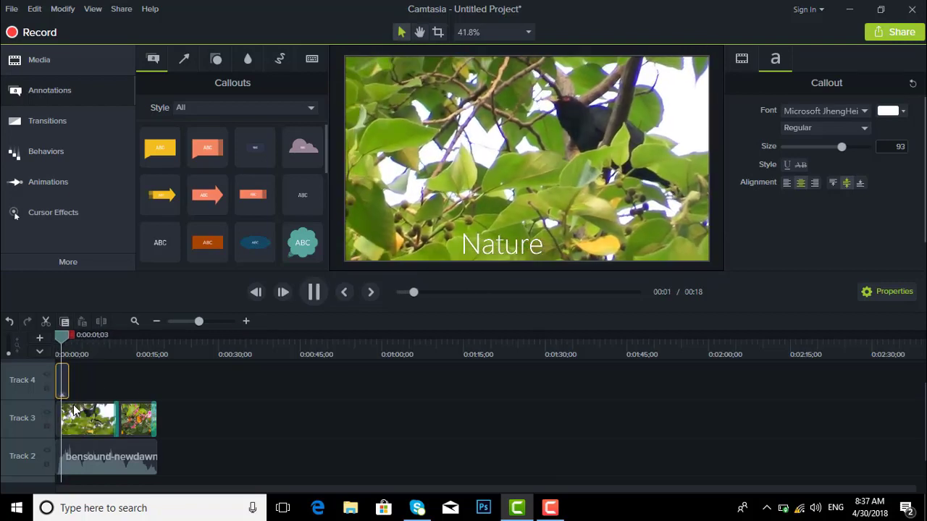
{"action": "key", "text": "space"}
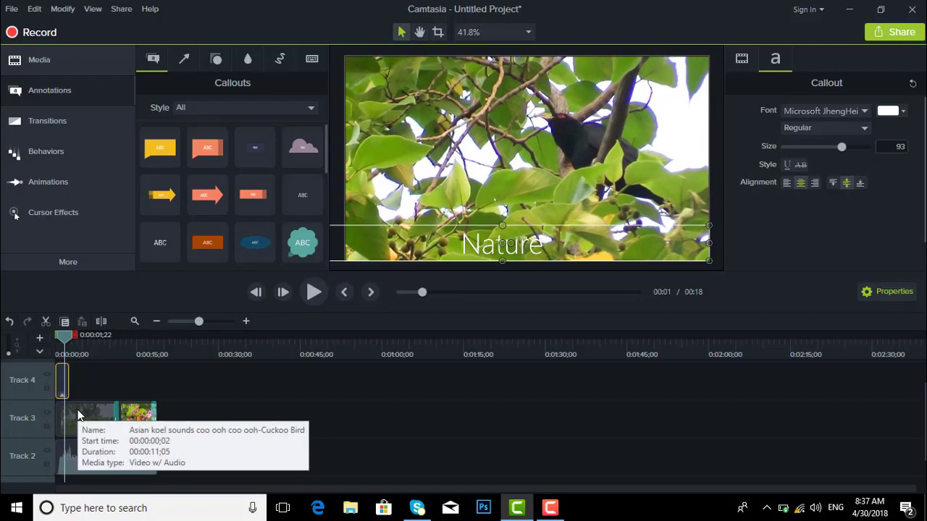
{"action": "key", "text": "space"}
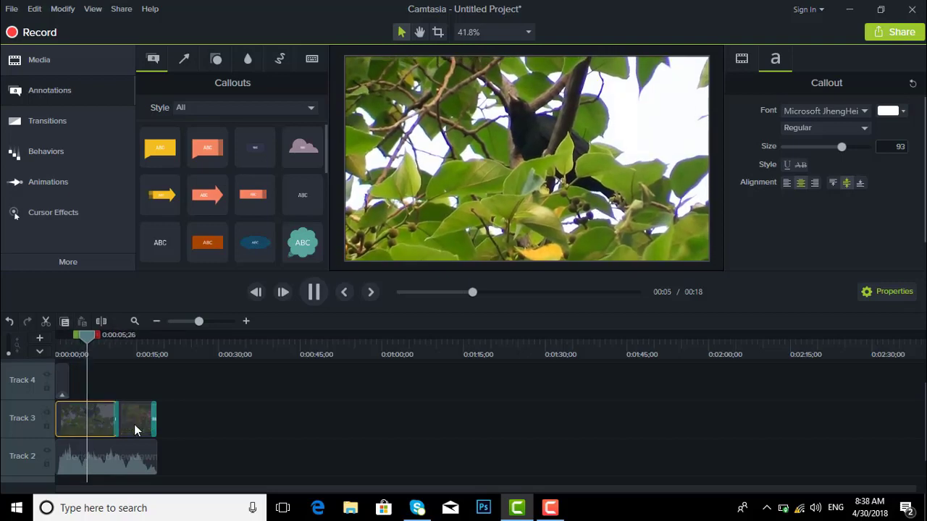
- Select both video clips on Track 3 and shift them together so they start where the "Nature" callout on Track 4 ends
{"action": "left_click", "coordinate": [134, 424]}
{"action": "key", "text": "space"}
{"action": "left_click", "coordinate": [120, 455]}
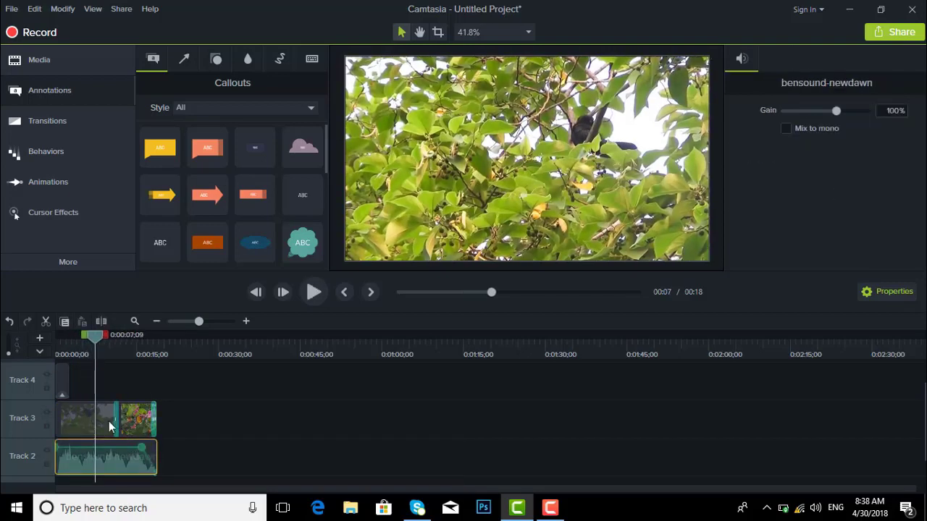
{"action": "left_click", "coordinate": [109, 421], "text": "ctrl"}
{"action": "left_click", "coordinate": [141, 425]}
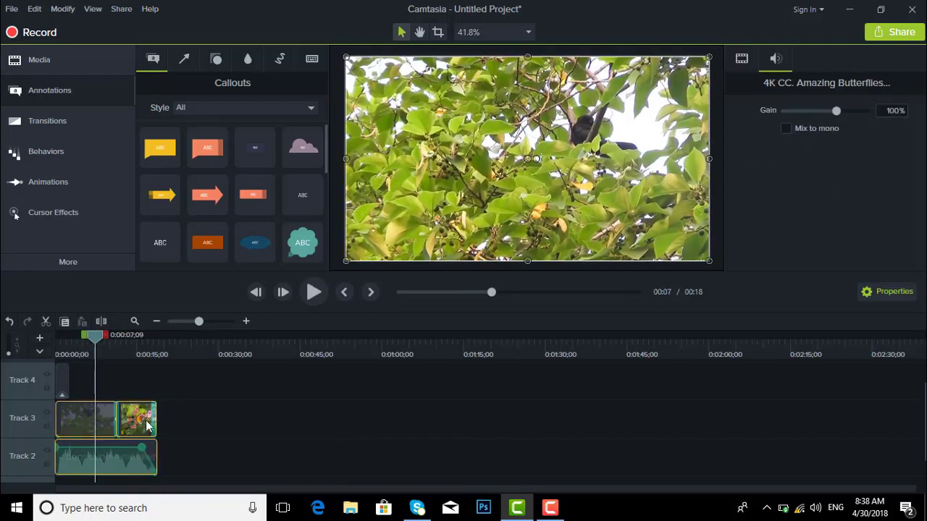
{"action": "key", "text": "ctrl+a"}
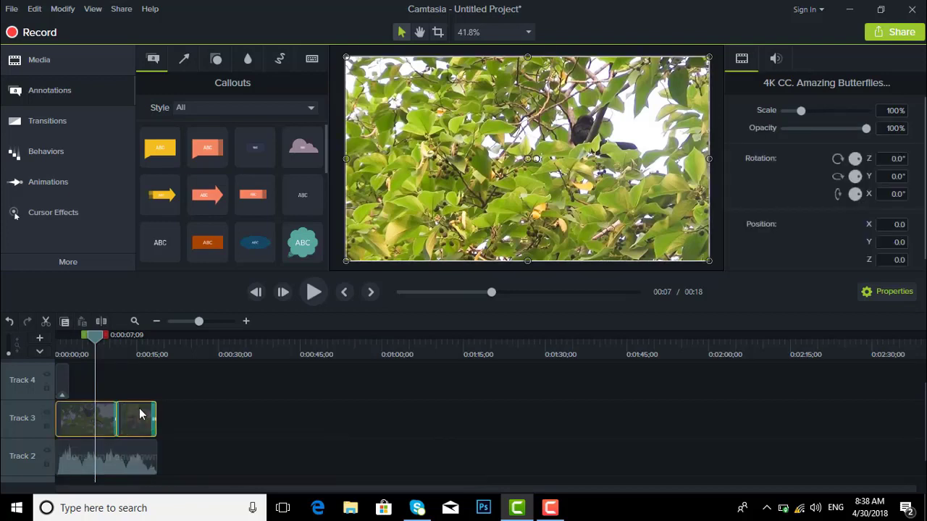
{"action": "left_click_drag", "start_coordinate": [153, 414], "coordinate": [165, 415]}
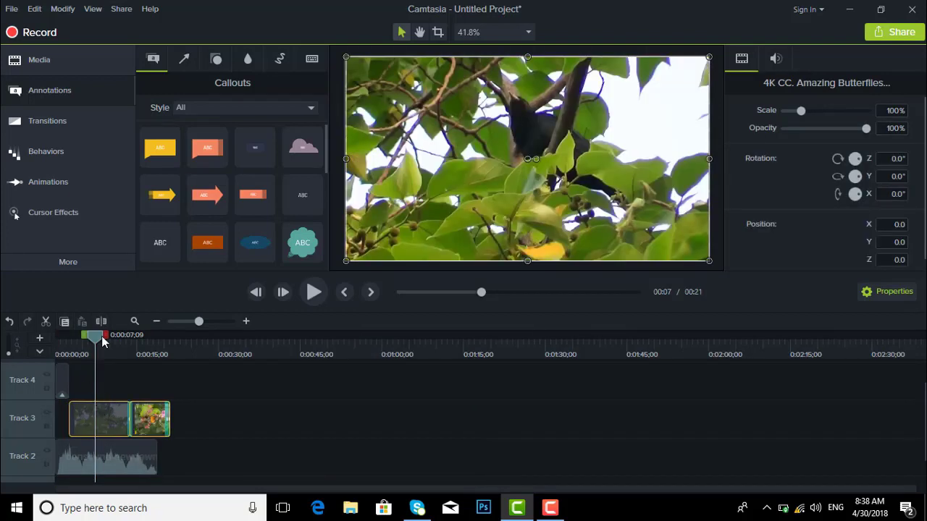
- Move the "Nature" callout to the center of the video frame and play the opening from the start
{"action": "left_click_drag", "start_coordinate": [83, 342], "coordinate": [54, 343]}
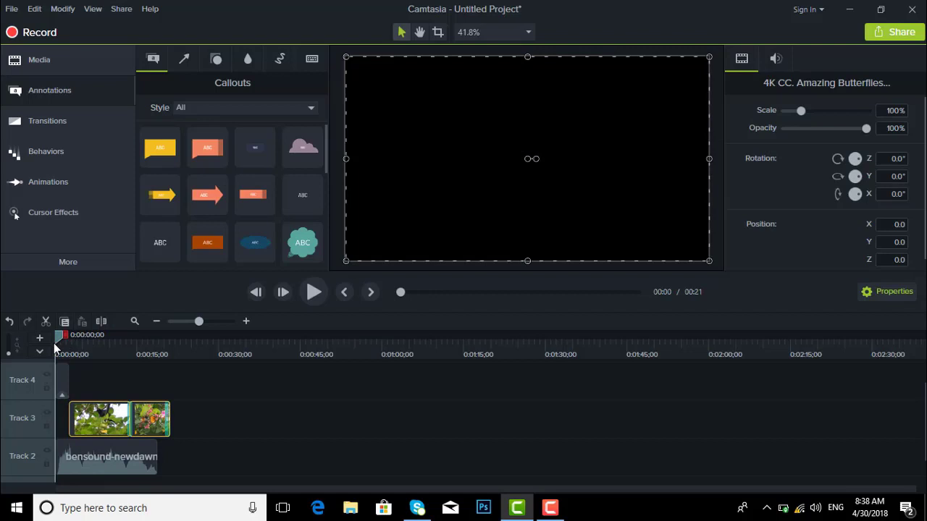
{"action": "left_click", "coordinate": [60, 382]}
{"action": "key", "text": "space"}
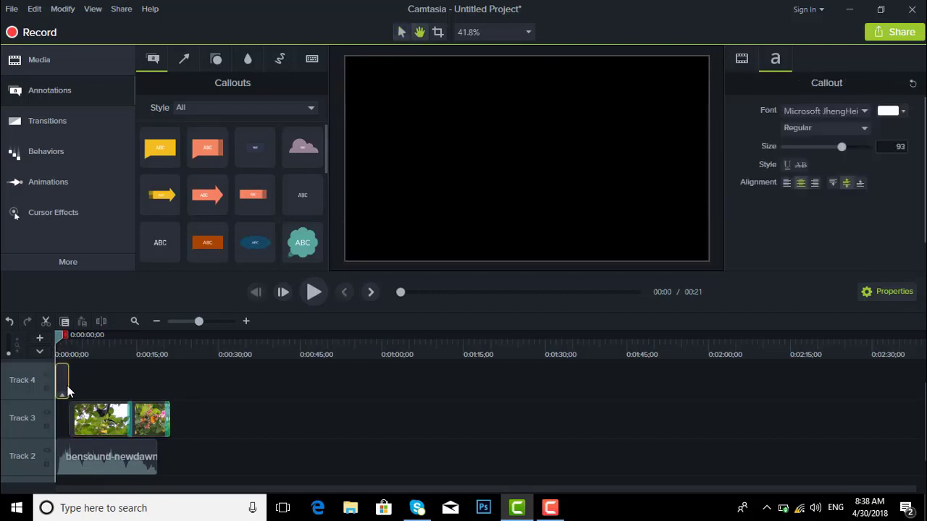
{"action": "key", "text": "space"}
{"action": "double_click", "coordinate": [515, 246]}
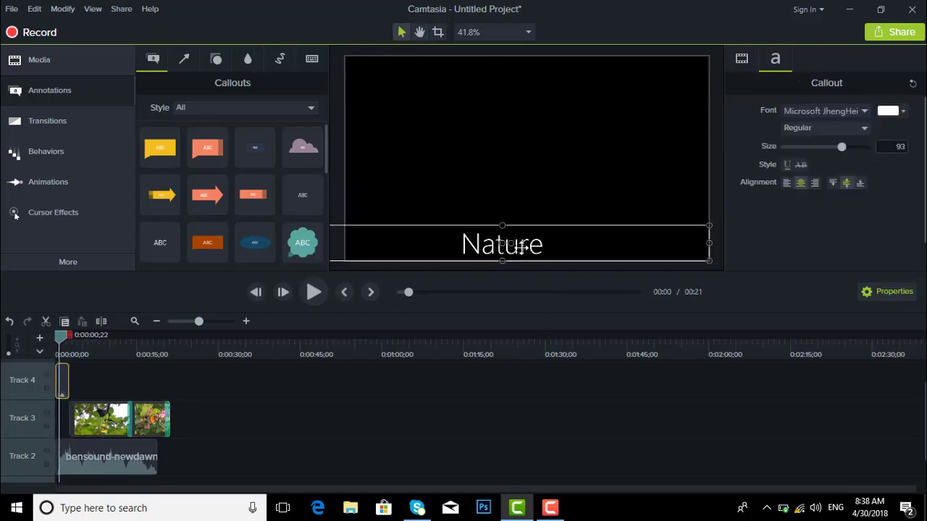
{"action": "left_click", "coordinate": [525, 197]}
{"action": "left_click", "coordinate": [507, 231]}
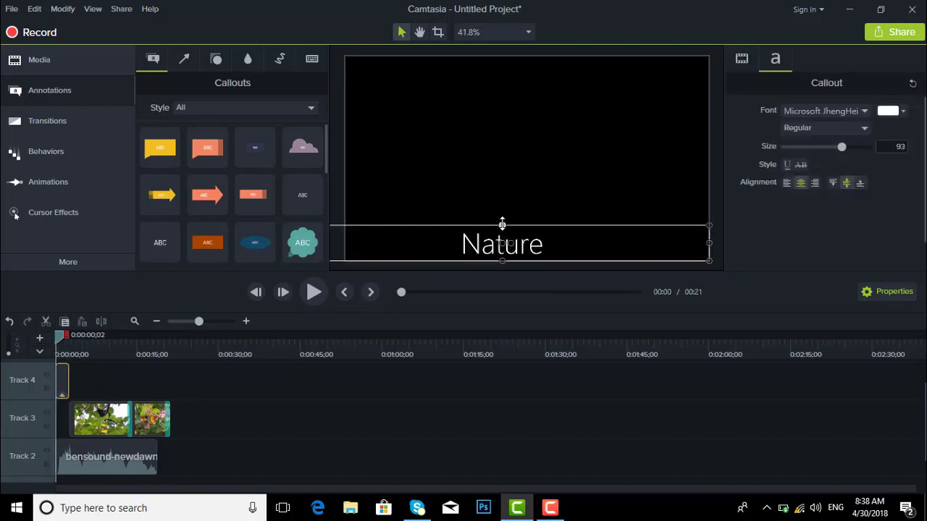
{"action": "left_click_drag", "start_coordinate": [530, 228], "coordinate": [550, 142]}
{"action": "key", "text": "space"}
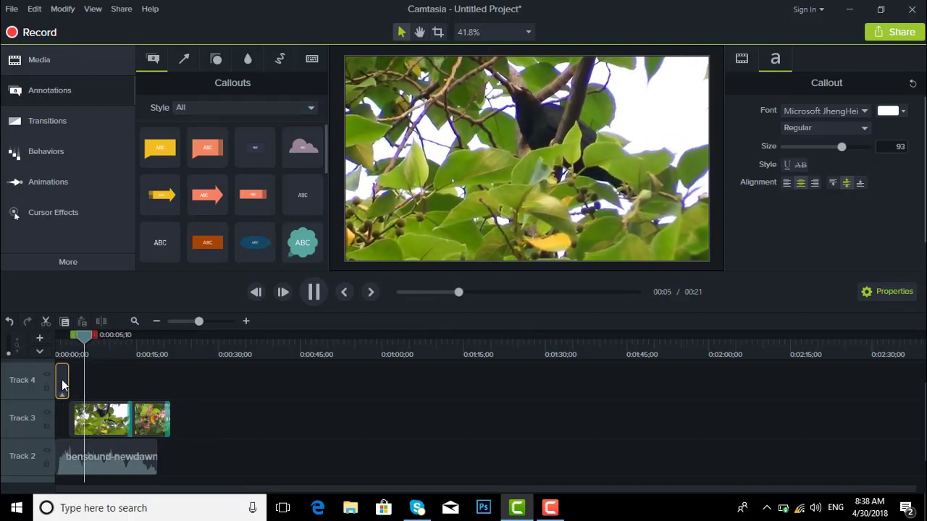
- Add the Fade transition to both ends of the "Nature" callout on Track 4 and preview it from the start
{"action": "left_click", "coordinate": [95, 330]}
{"action": "left_click_drag", "start_coordinate": [90, 340], "coordinate": [58, 343]}
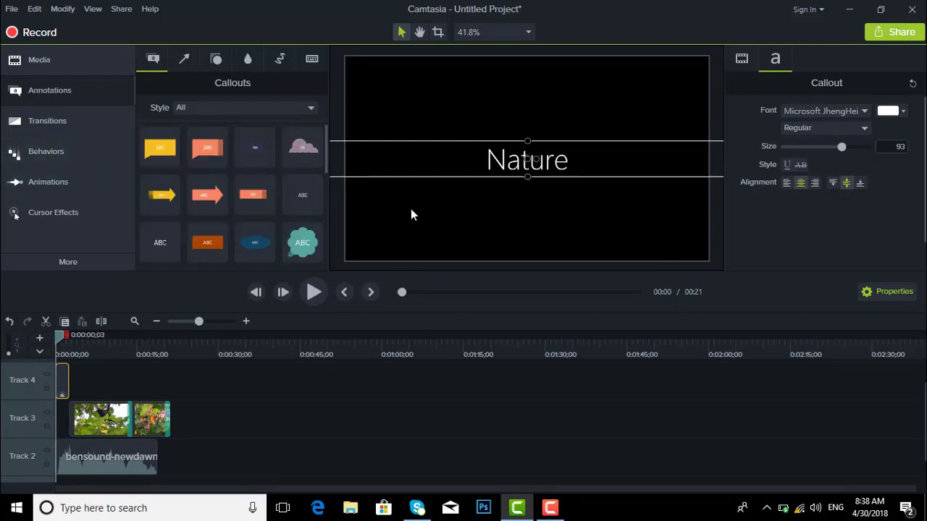
{"action": "left_click", "coordinate": [96, 126]}
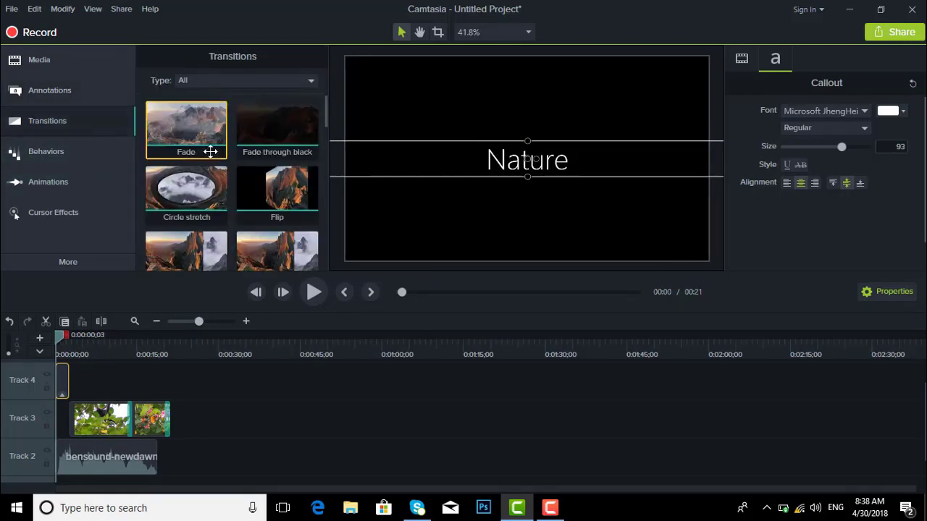
{"action": "left_click_drag", "start_coordinate": [207, 152], "coordinate": [69, 384]}
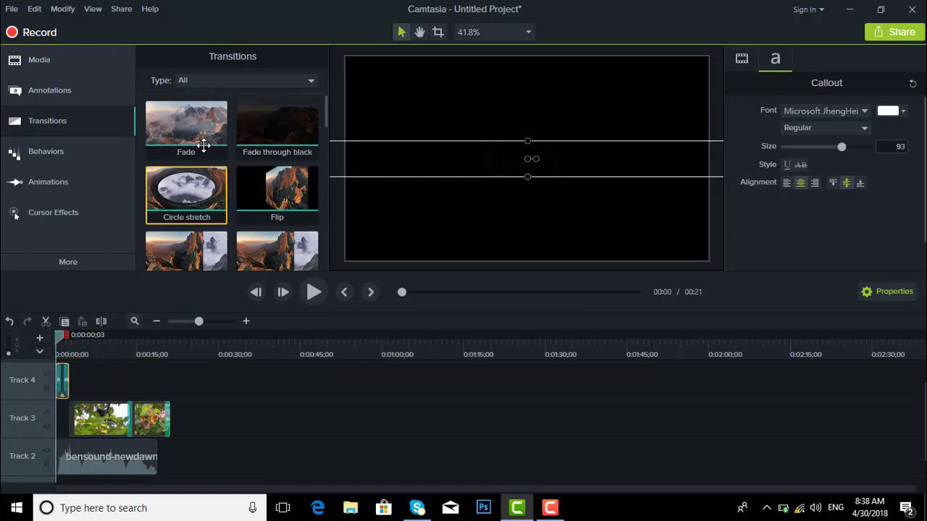
{"action": "key", "text": "space"}
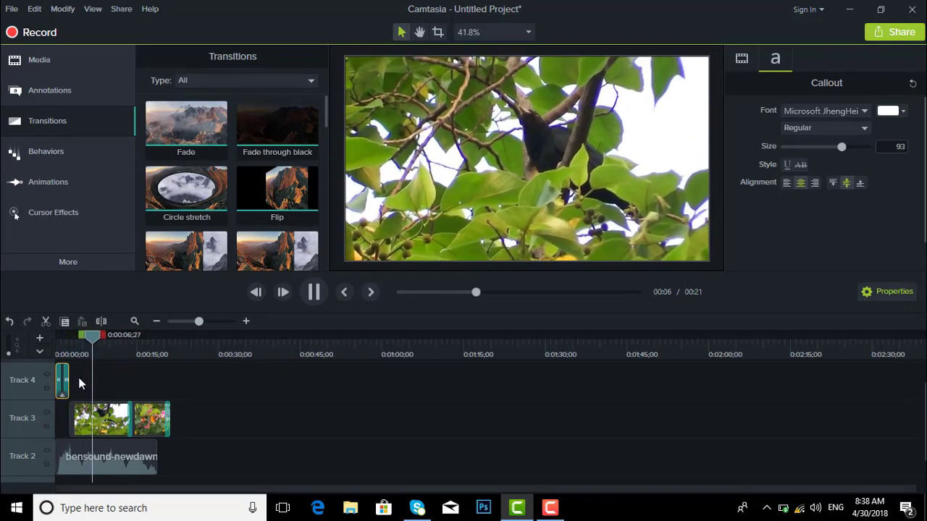
- Extend the bensound-newdawn music on Track 2 to about the end of the Track 3 clips and play the rest of the video
{"action": "left_click", "coordinate": [148, 457]}
{"action": "left_click_drag", "start_coordinate": [158, 452], "coordinate": [168, 470]}
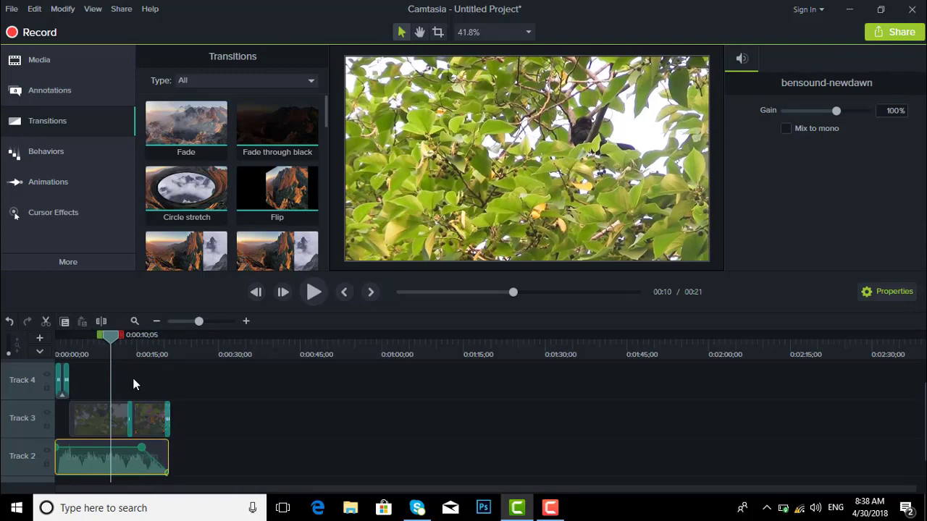
{"action": "key", "text": "space"}
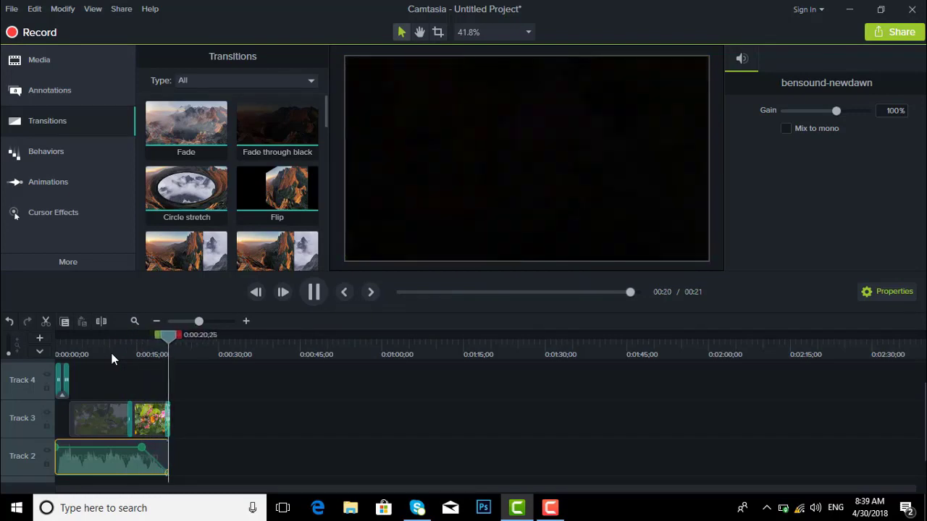
- Start producing the project as a local file with the preset "MP4 with Smart Player (up to 1080p)"
{"action": "left_click", "coordinate": [121, 10]}
{"action": "left_click", "coordinate": [131, 24]}
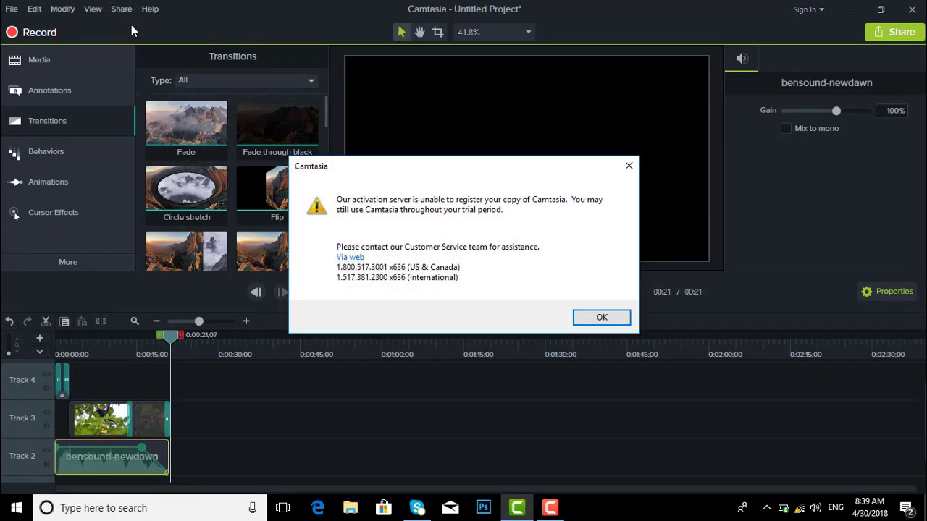
{"action": "left_click", "coordinate": [593, 317]}
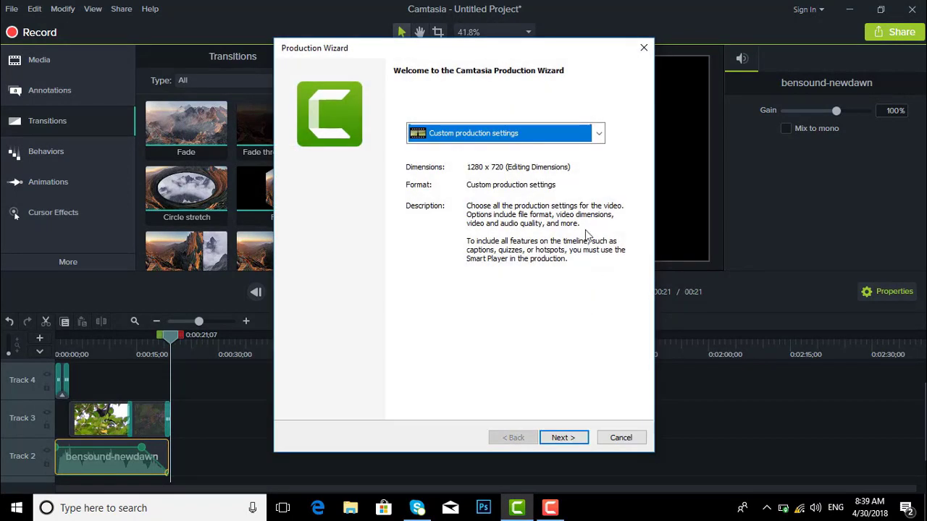
{"action": "left_click", "coordinate": [507, 132]}
{"action": "left_click", "coordinate": [506, 370]}
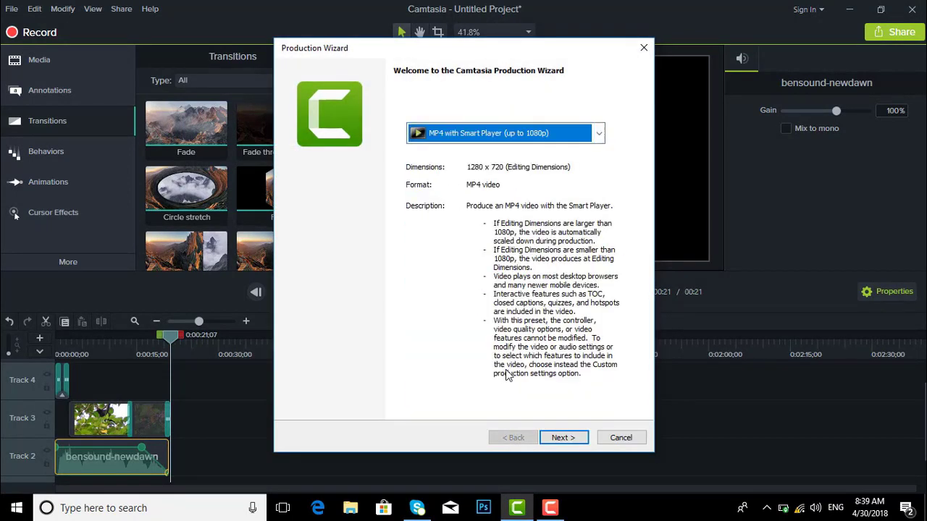
{"action": "left_click", "coordinate": [564, 437]}
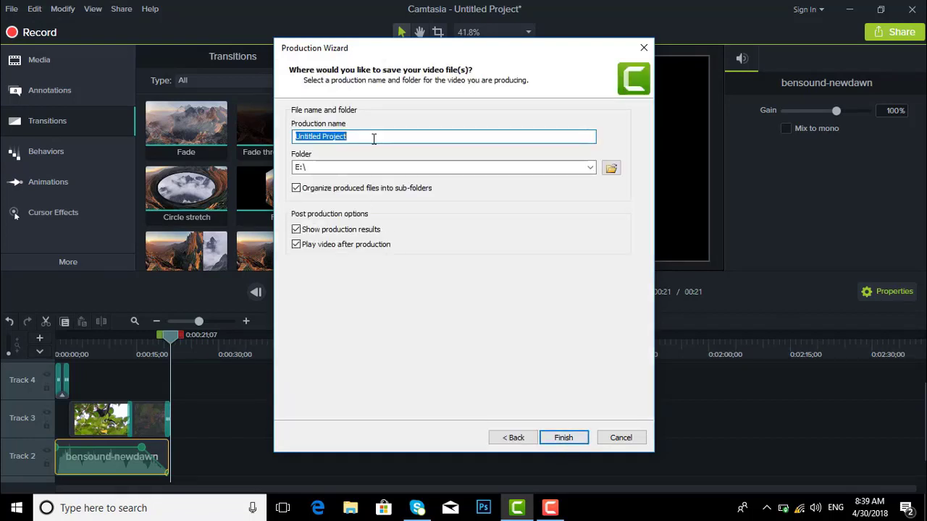
- Render the video under the production name "nature" in the folder E:\ and minimize the browser window that opens
{"action": "type", "text": "nature"}
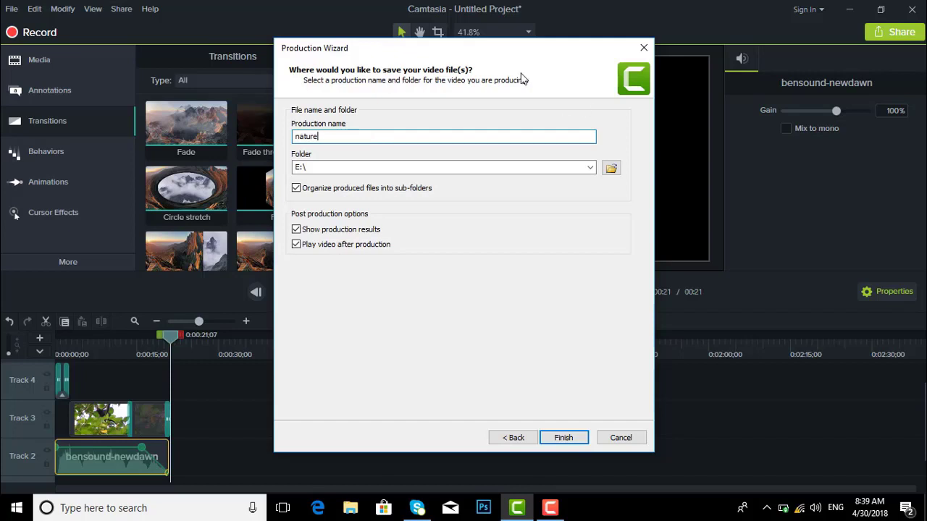
{"action": "left_click", "coordinate": [444, 166]}
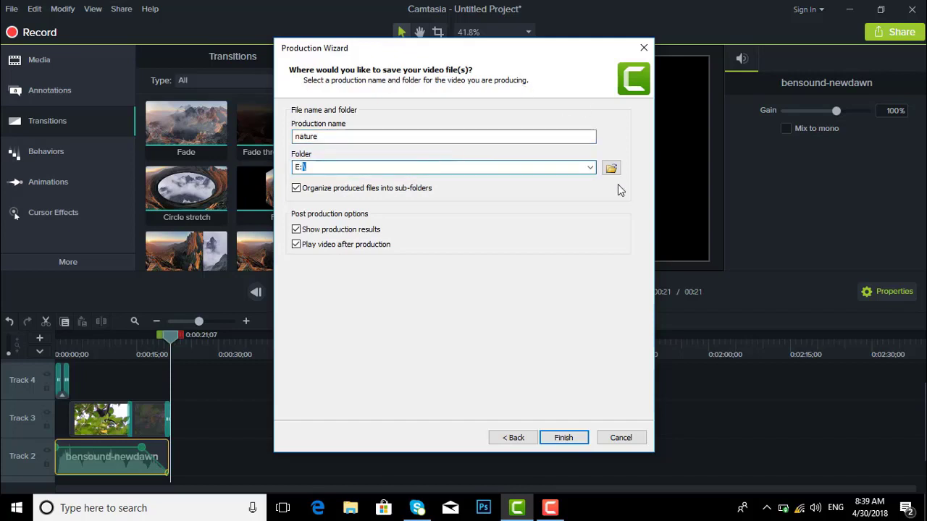
{"action": "left_click", "coordinate": [552, 440]}
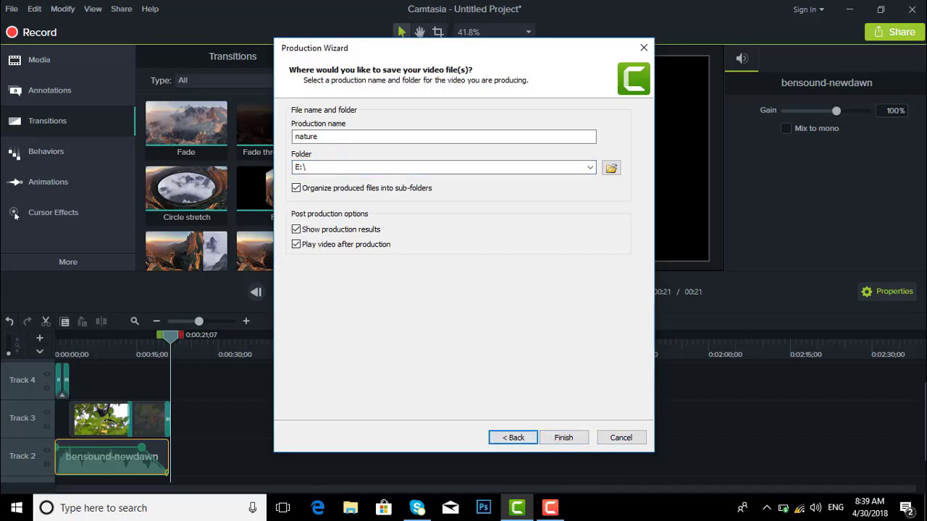
{"action": "left_click", "coordinate": [576, 439]}
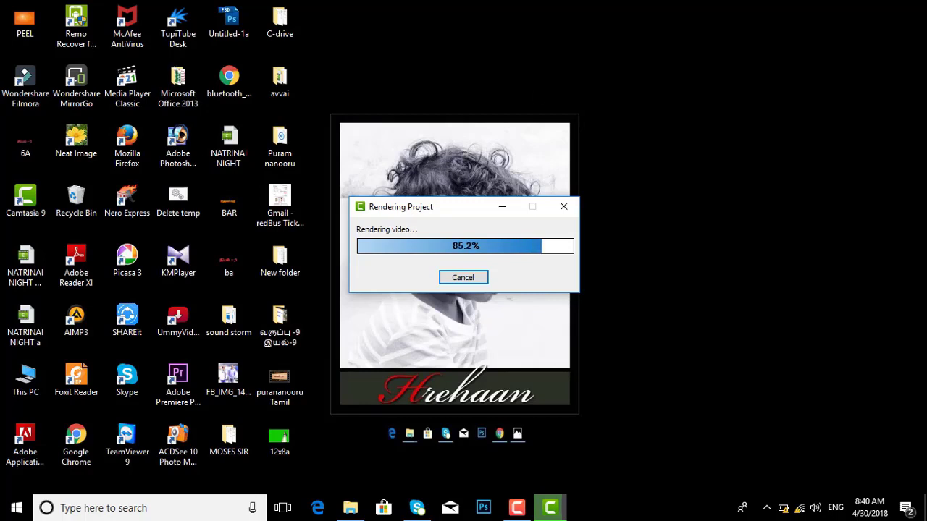
{"action": "left_click", "coordinate": [231, 517]}
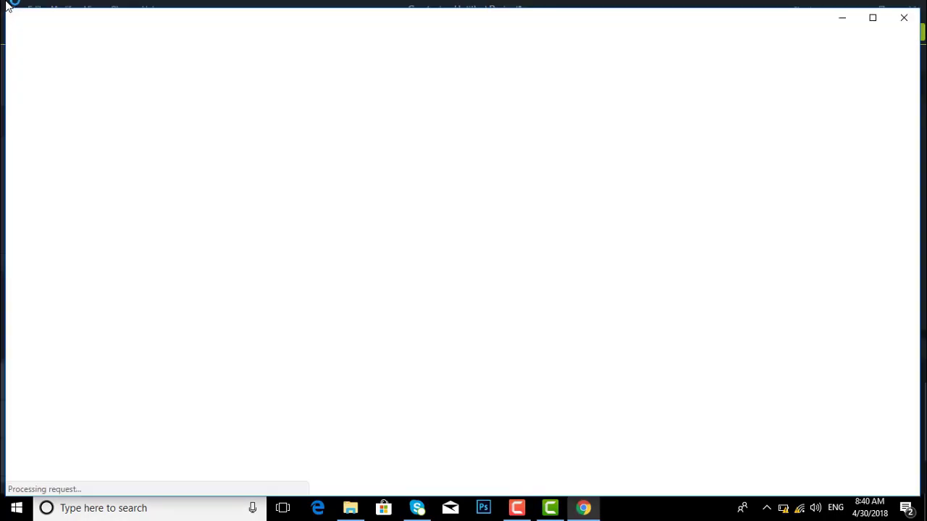
{"action": "left_click", "coordinate": [852, 26]}
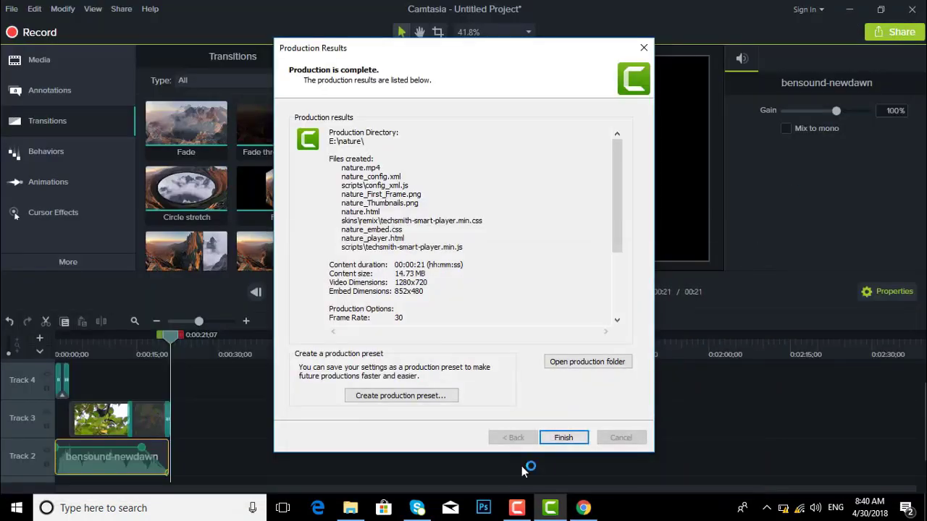